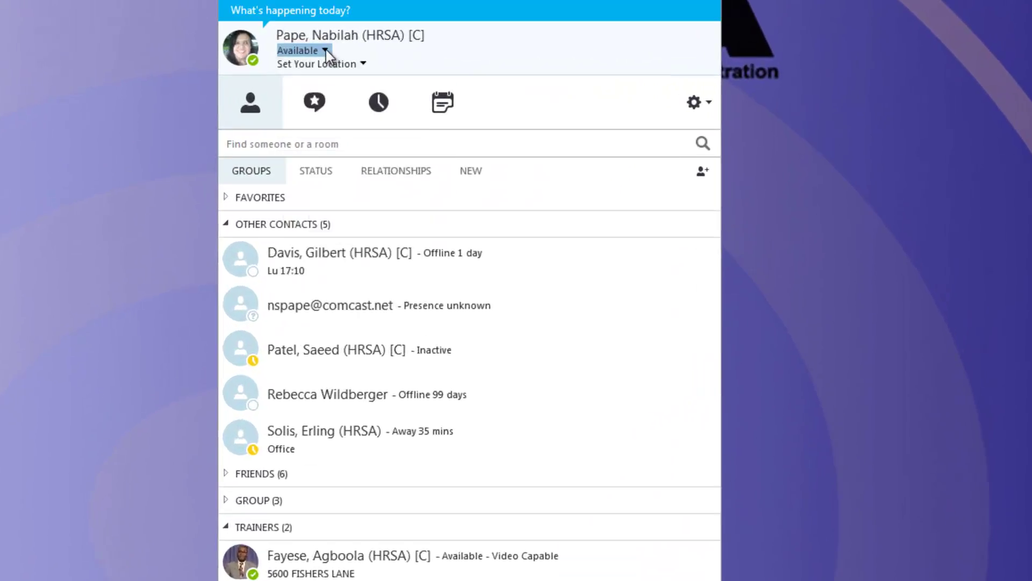
Search the contact list for the Desktop Support colleague by name.
left_click(325, 50)
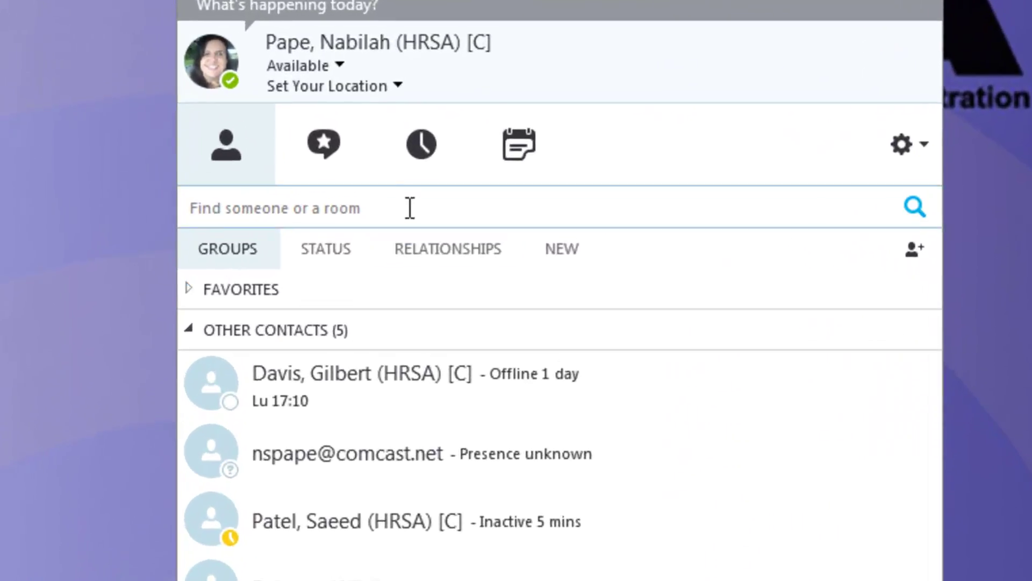
left_click(404, 178)
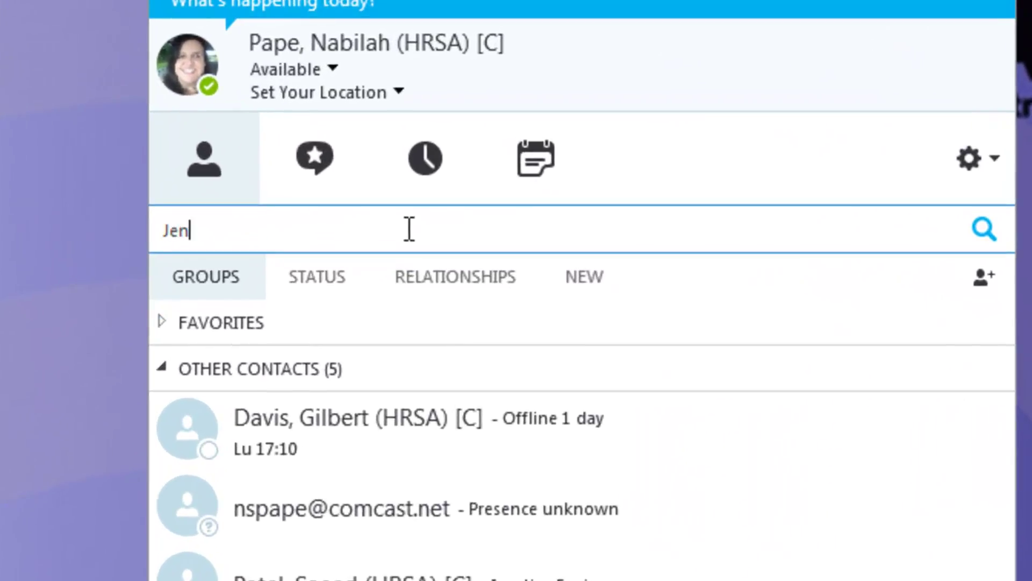
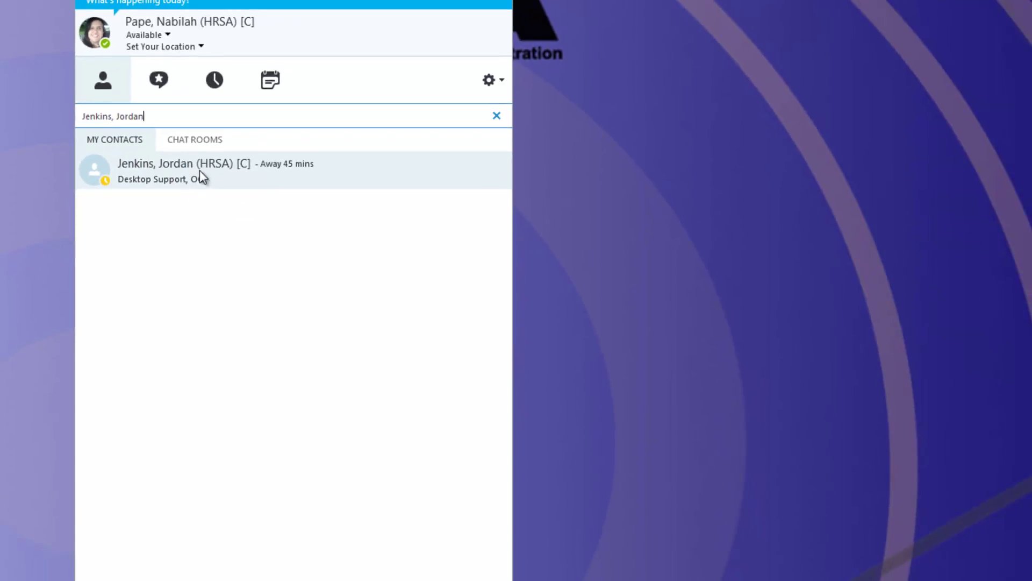
Add the found colleague to the Friends group, bringing it to 7 contacts.
right_click(200, 171)
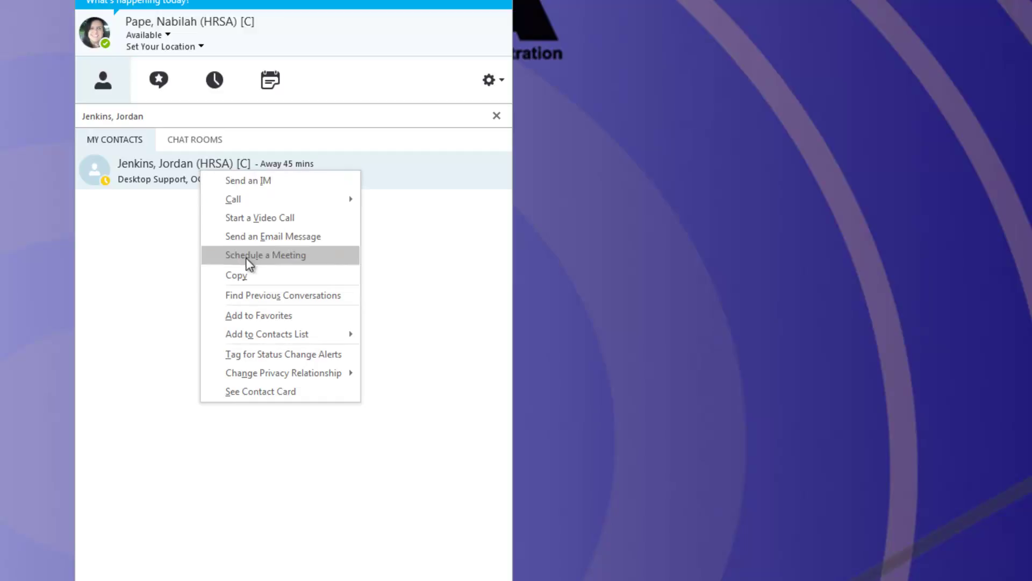
mouse_move(286, 330)
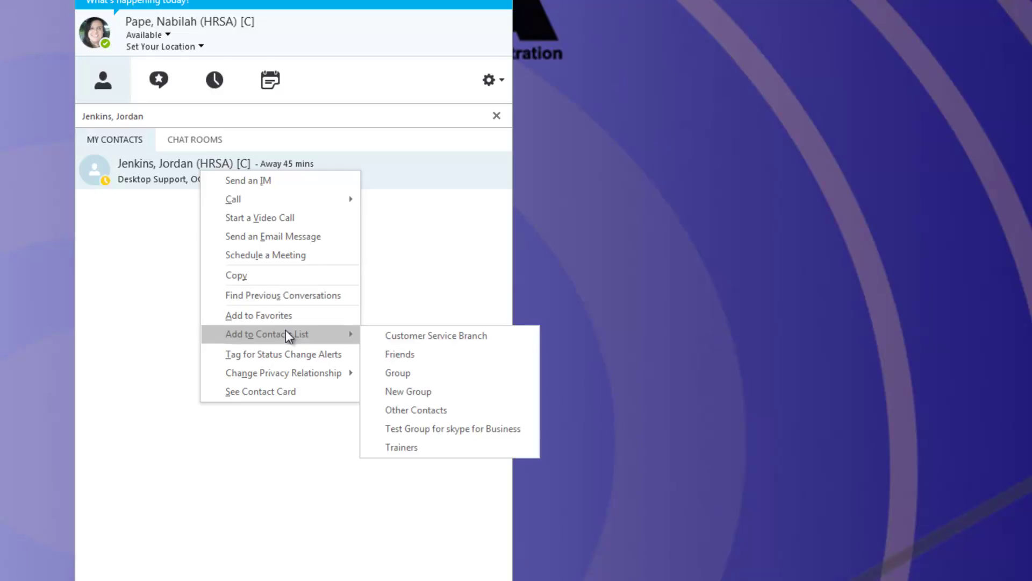
left_click(411, 357)
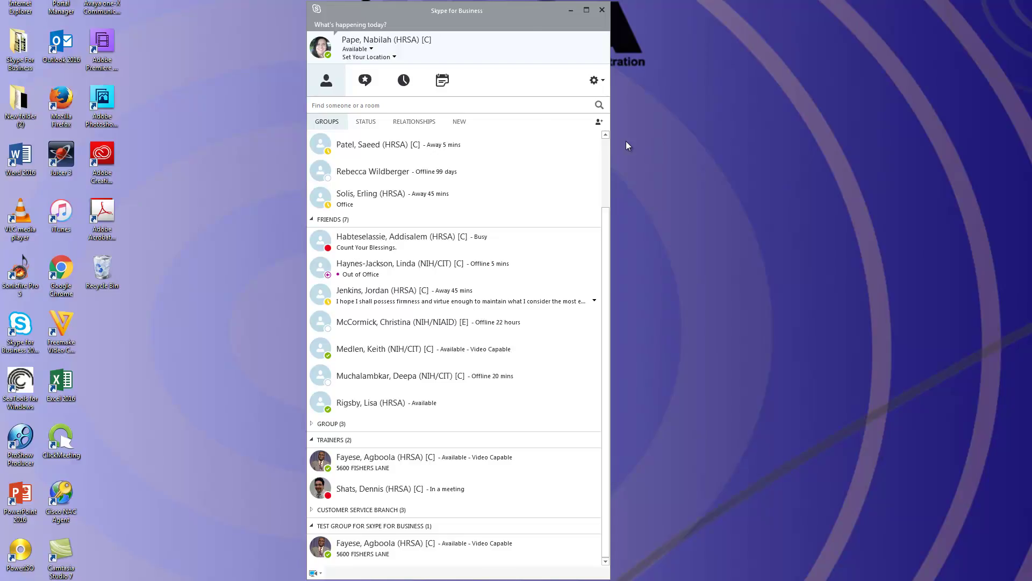
Create a new contact group at the end of the list named 'OIT Trainers'.
left_click(601, 123)
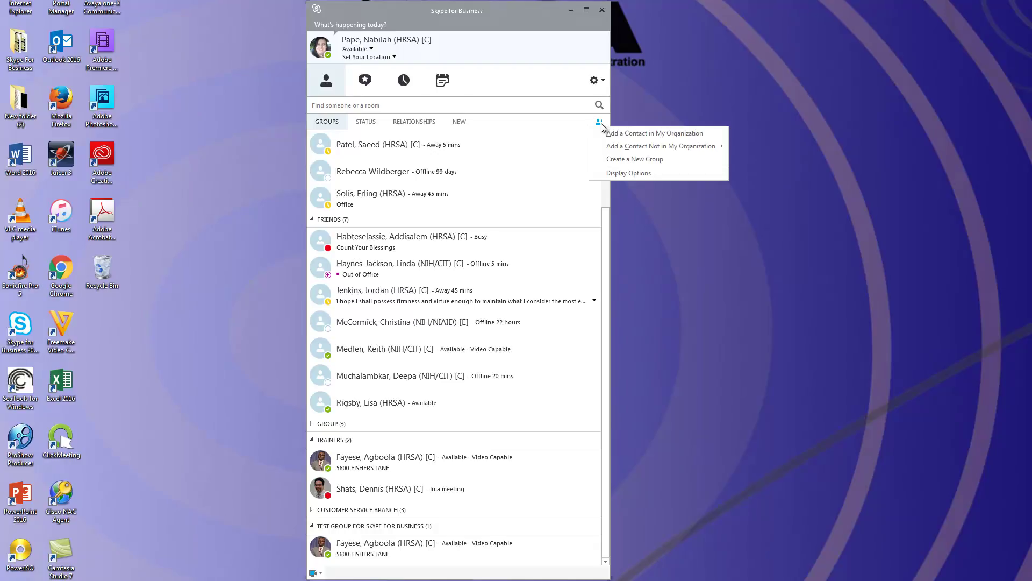
left_click(631, 159)
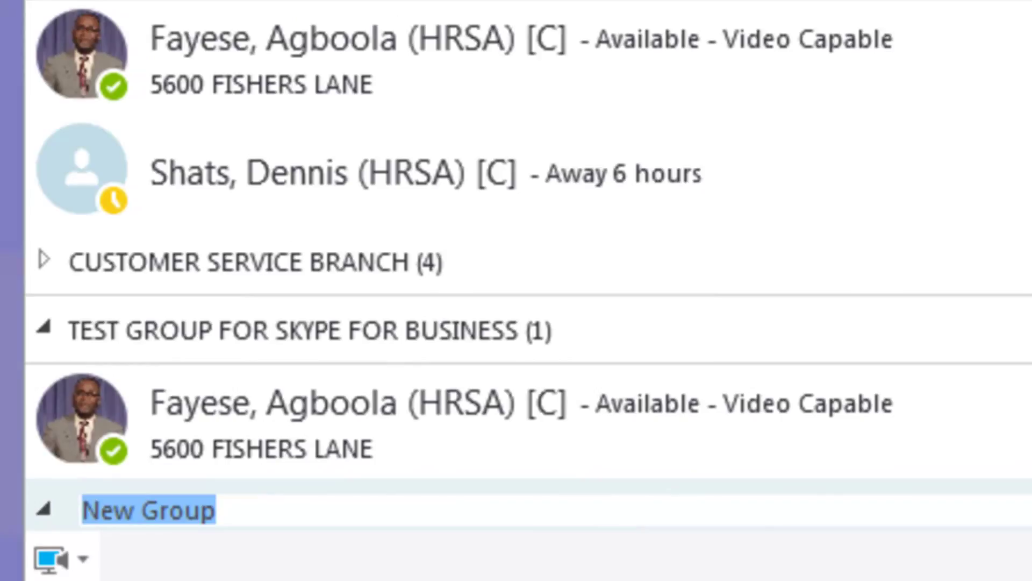
type("OIT Trainer")
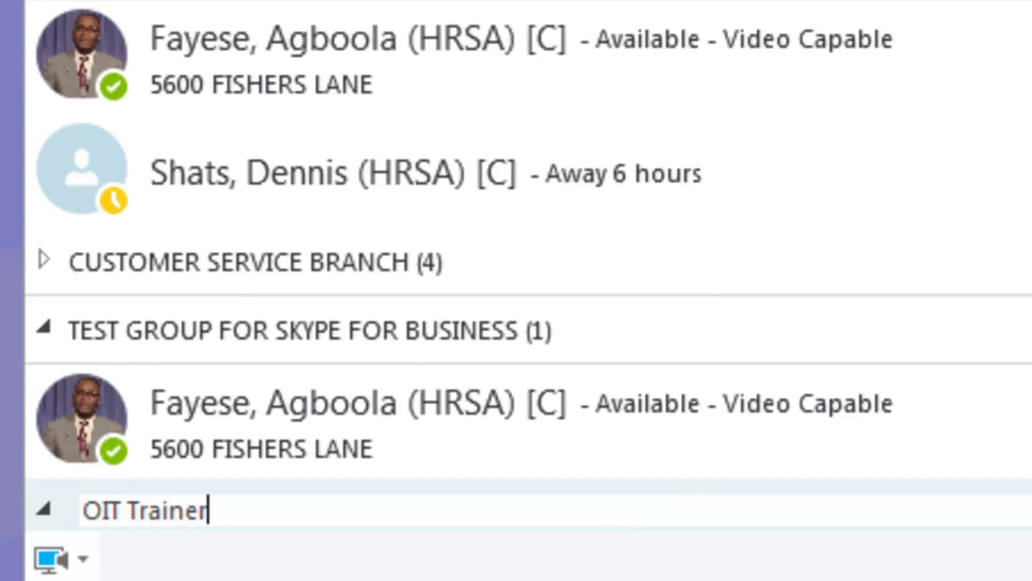
type("s")
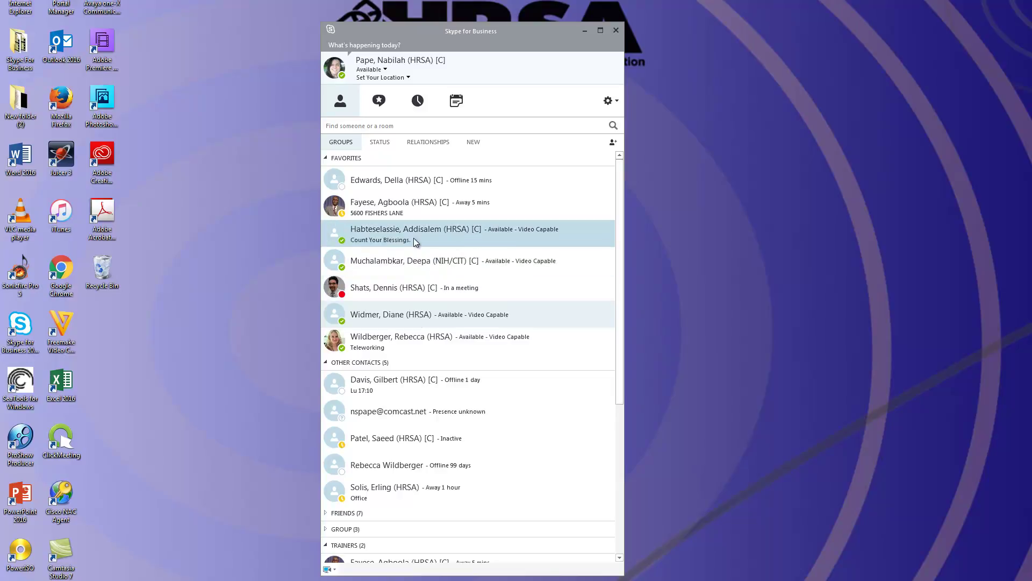
Open a group IM with both selected favourites and send them 'Hello'.
key("Return")
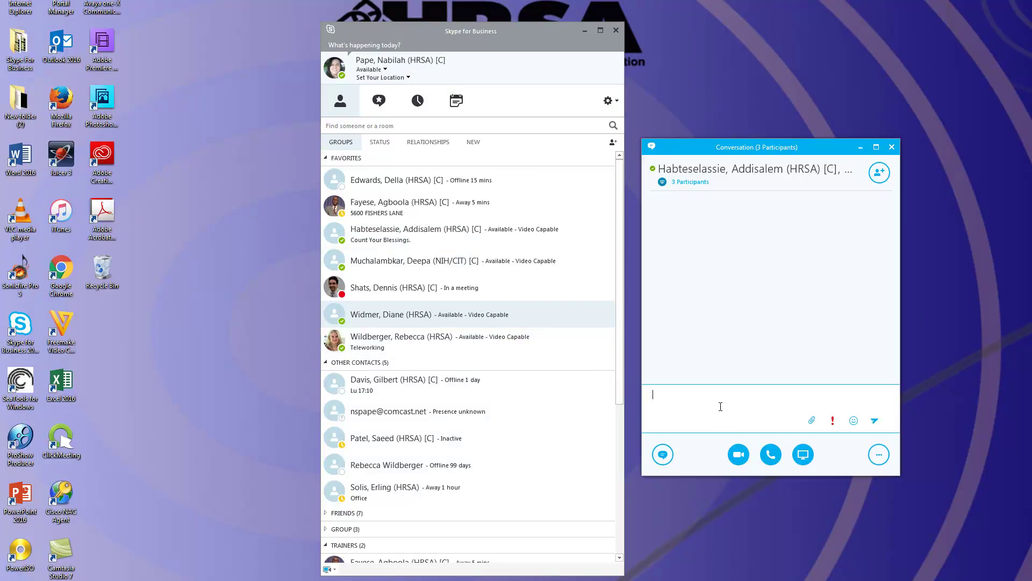
type("Hello")
key("Return")
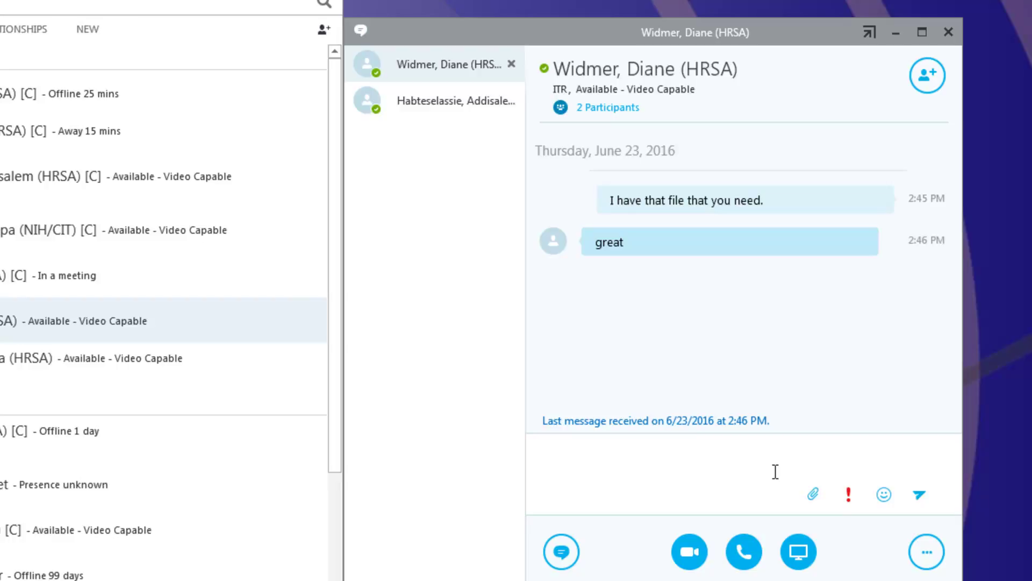
Switch to the help desk tech's chat, back to the other chat, then return to the help desk tech.
left_click(454, 104)
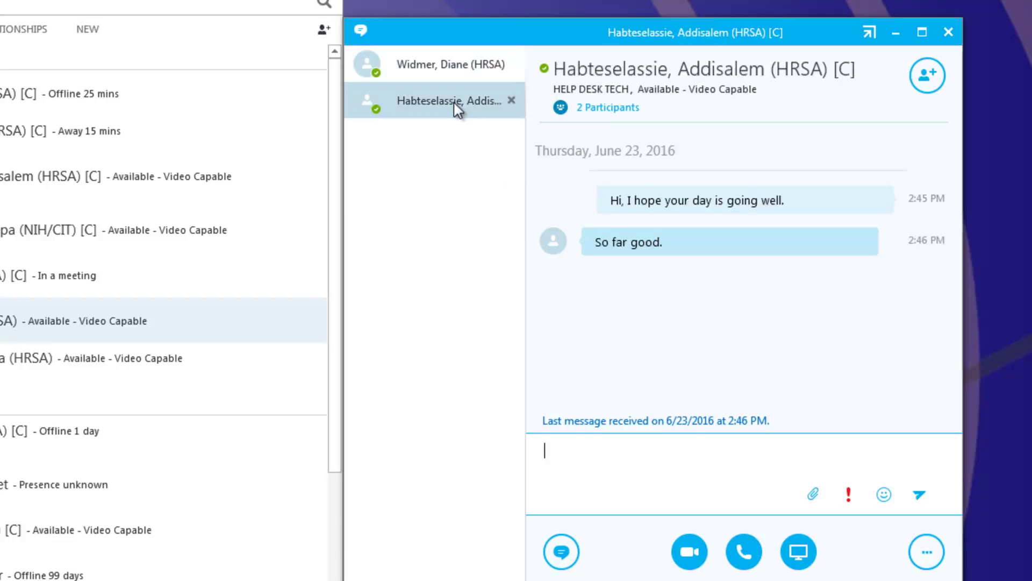
left_click(464, 75)
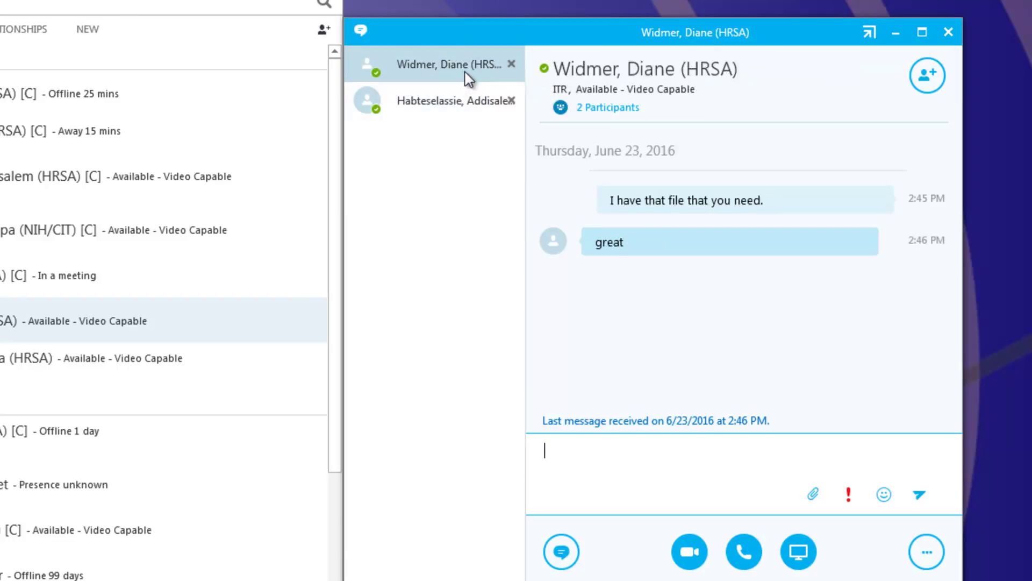
left_click(463, 105)
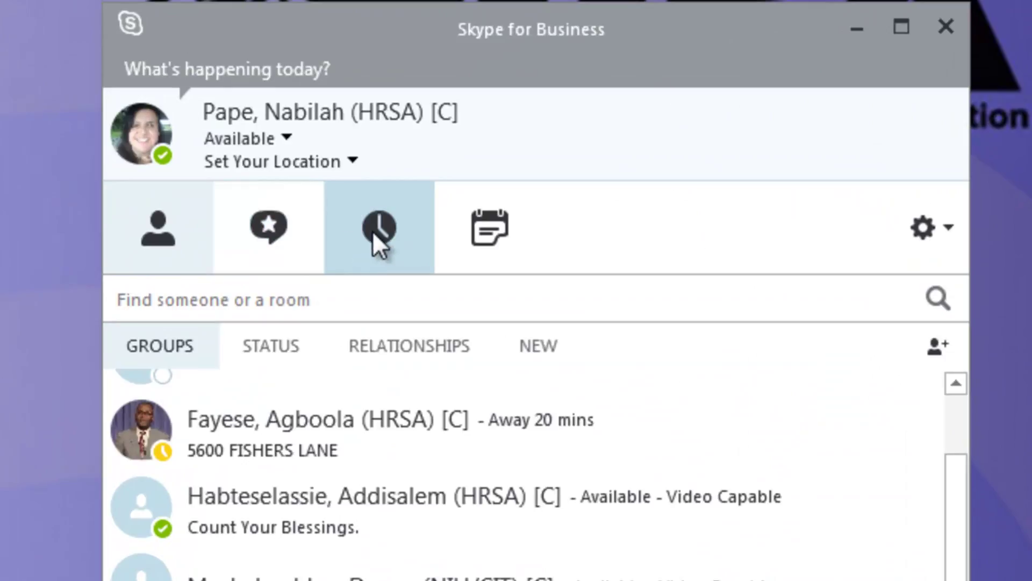
left_click(372, 230)
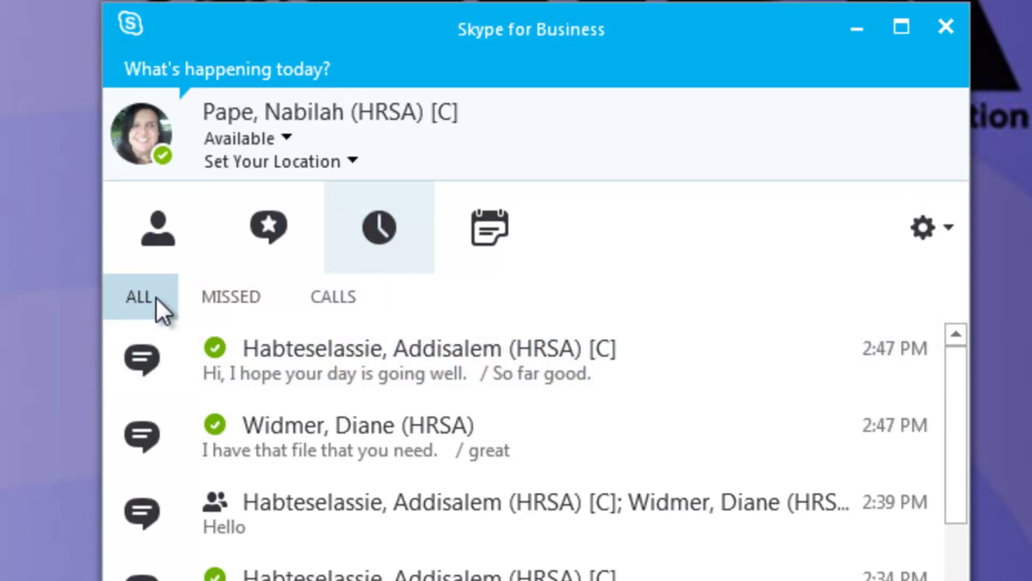
left_click(237, 295)
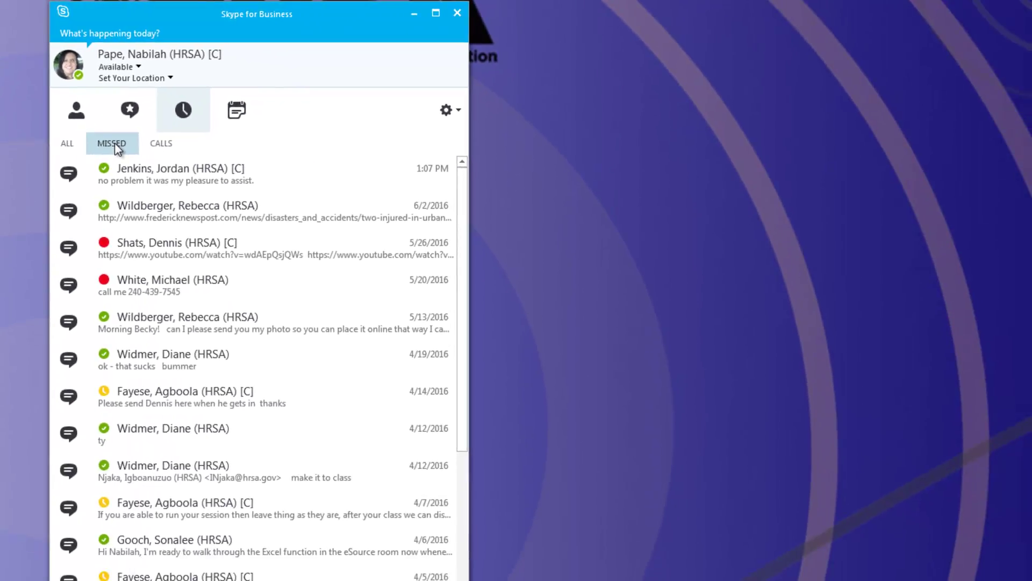
left_click(206, 177)
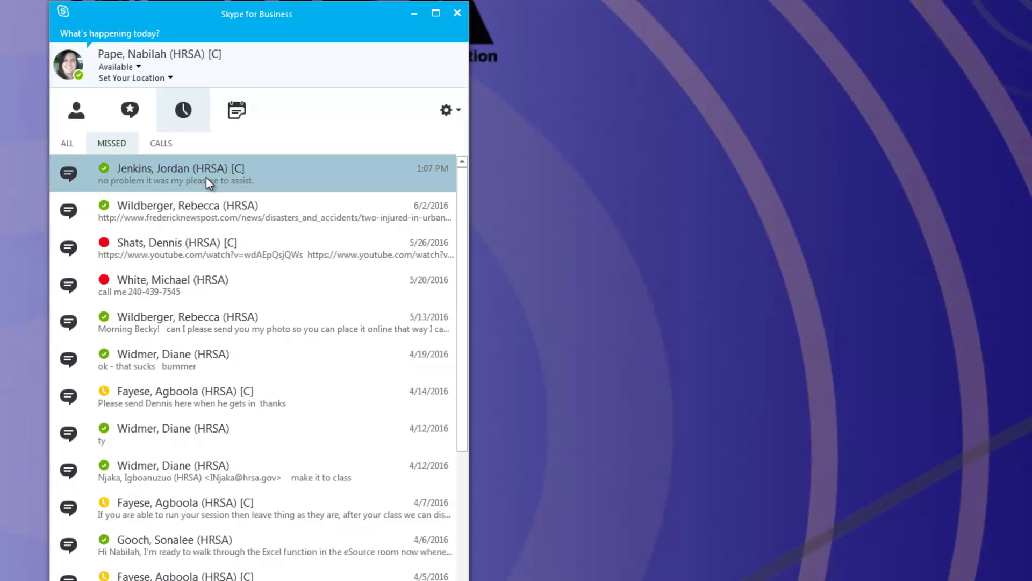
double_click(205, 176)
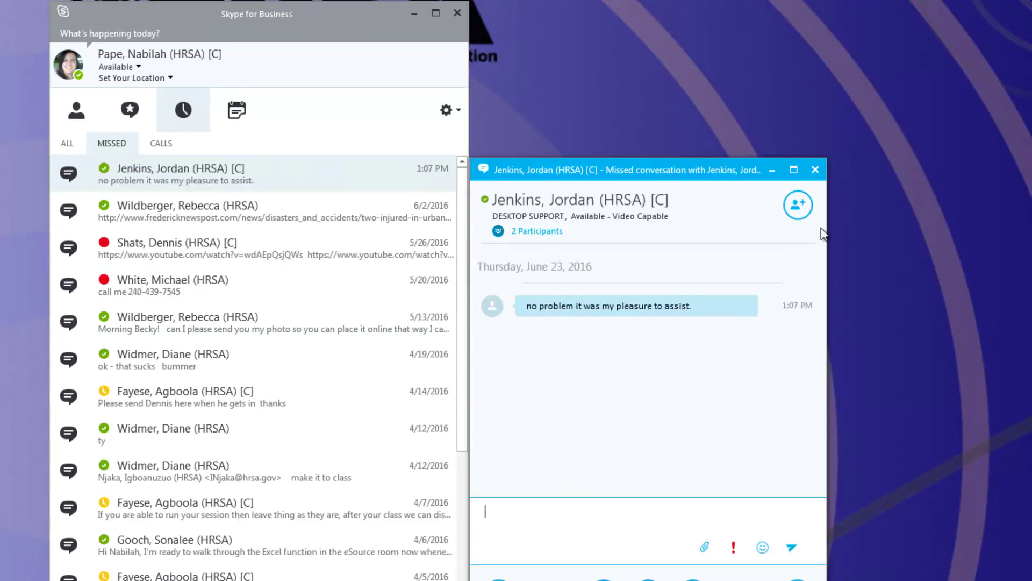
left_click(815, 170)
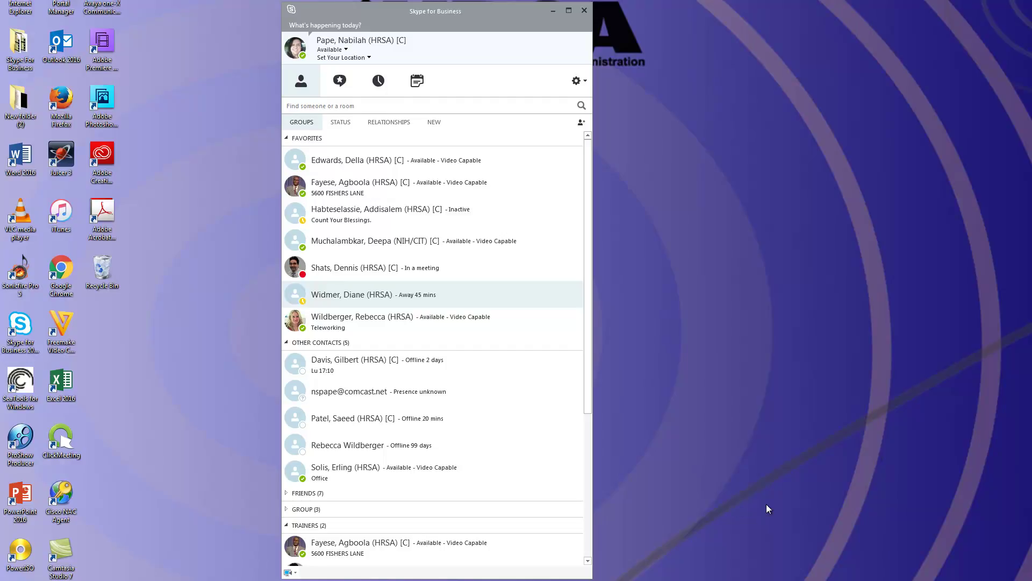
In Audio Device Settings, keep PC Mic and Speakers and nudge the speaker and microphone volumes up.
left_click(296, 573)
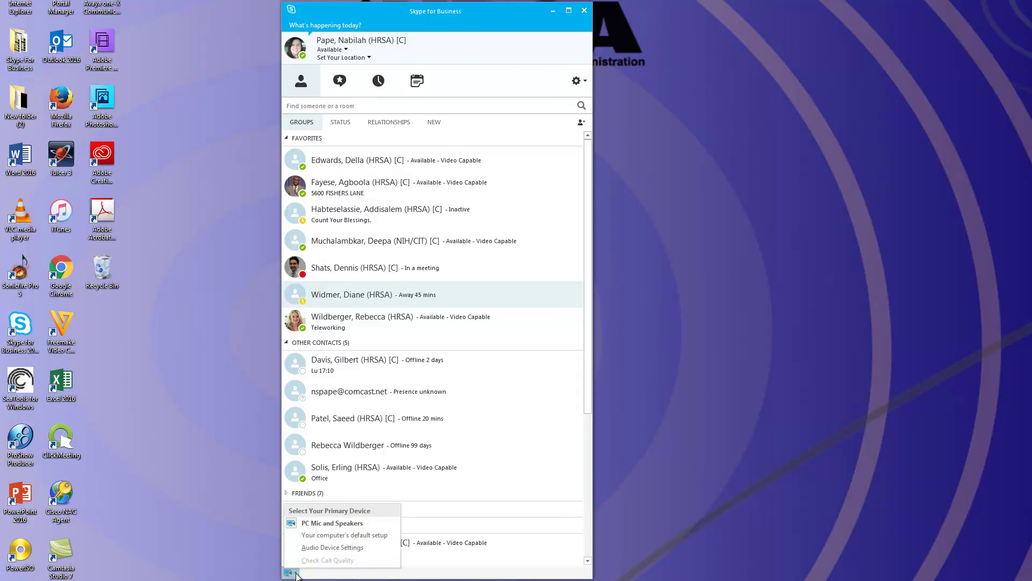
left_click(310, 548)
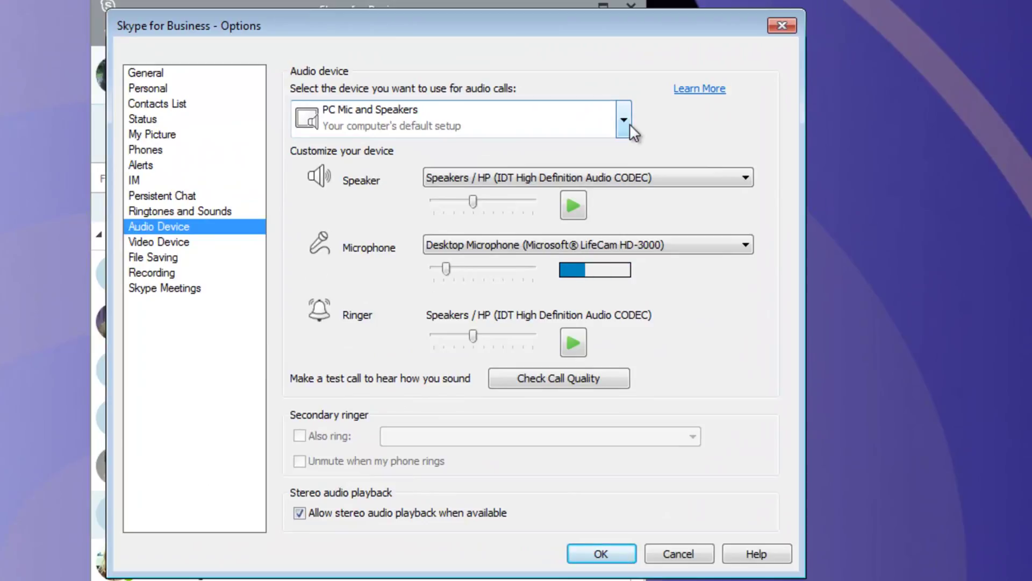
left_click(630, 125)
left_click(631, 125)
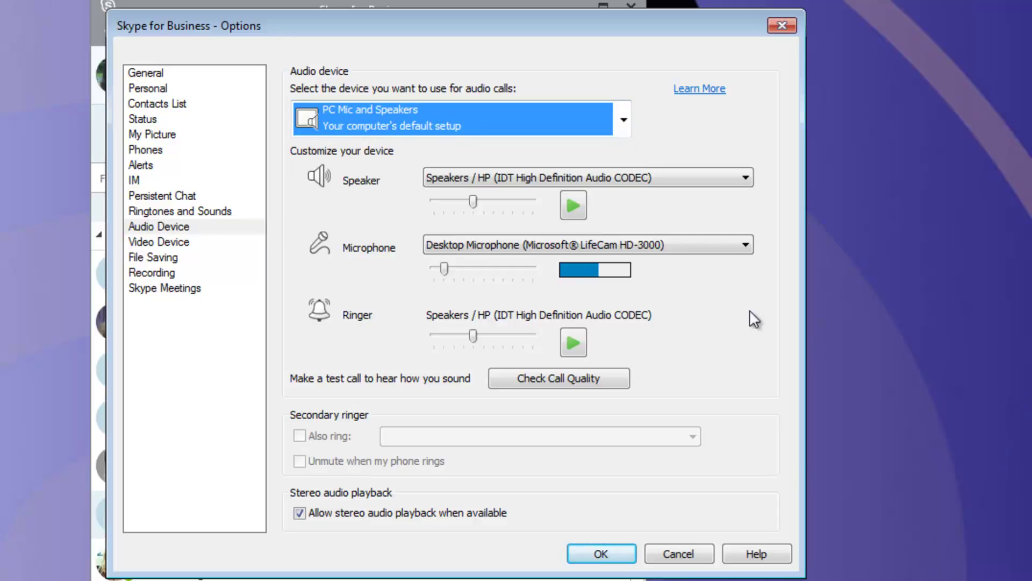
left_click_drag(472, 208, 475, 207)
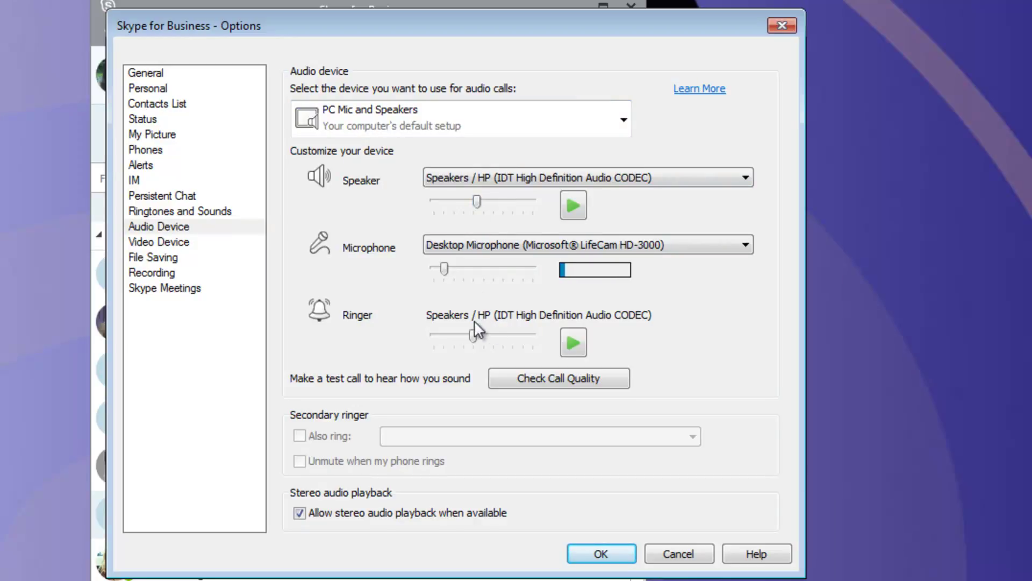
left_click_drag(445, 271, 451, 274)
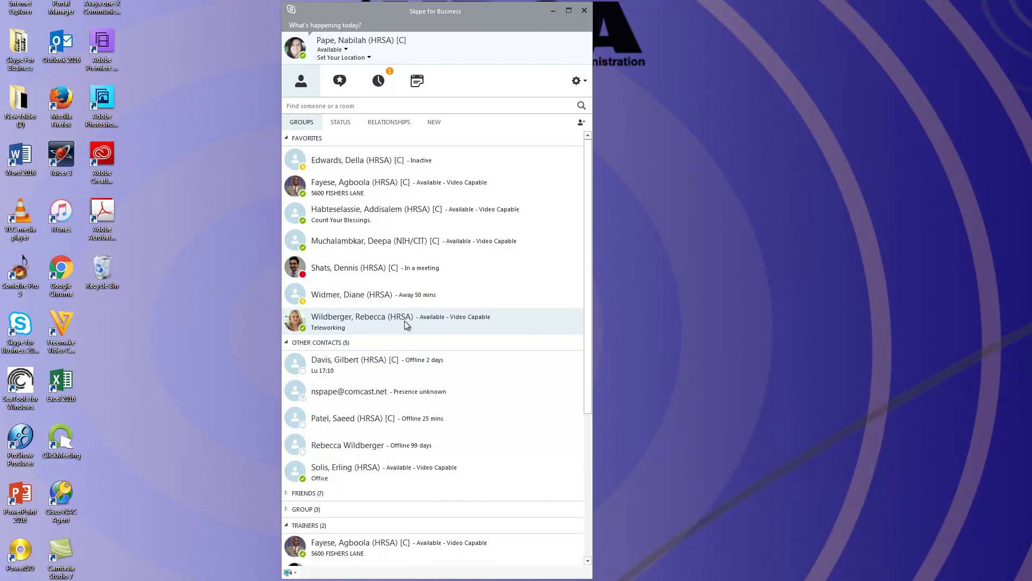
Place a Skype audio call to the Teleworking contact in Favorites.
right_click(405, 320)
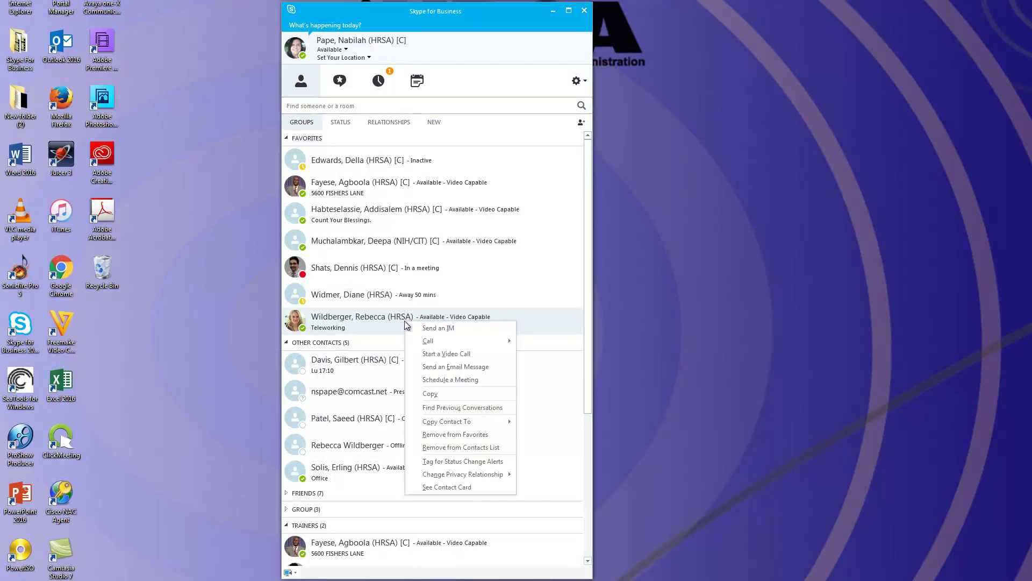
mouse_move(432, 340)
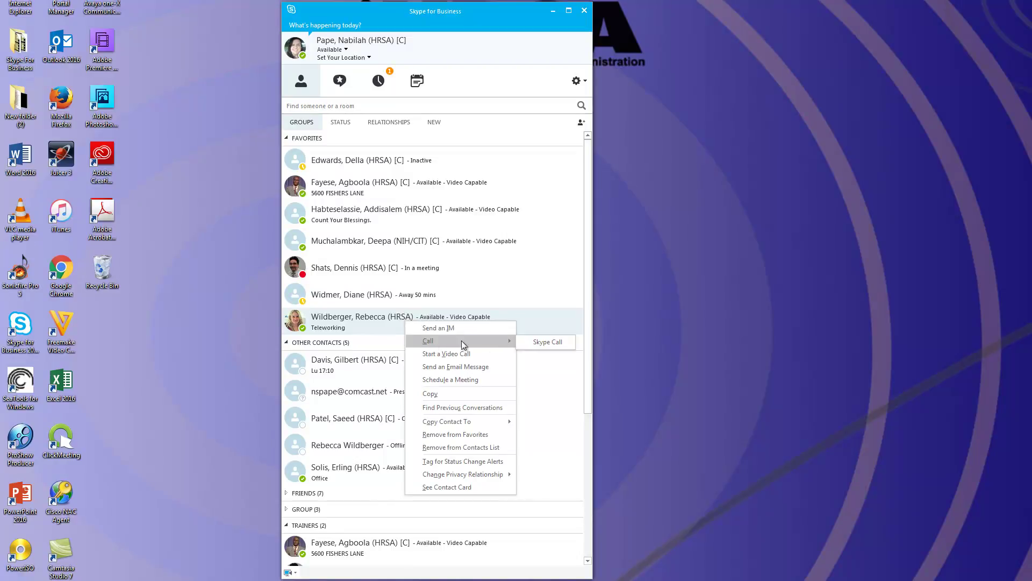
left_click(545, 344)
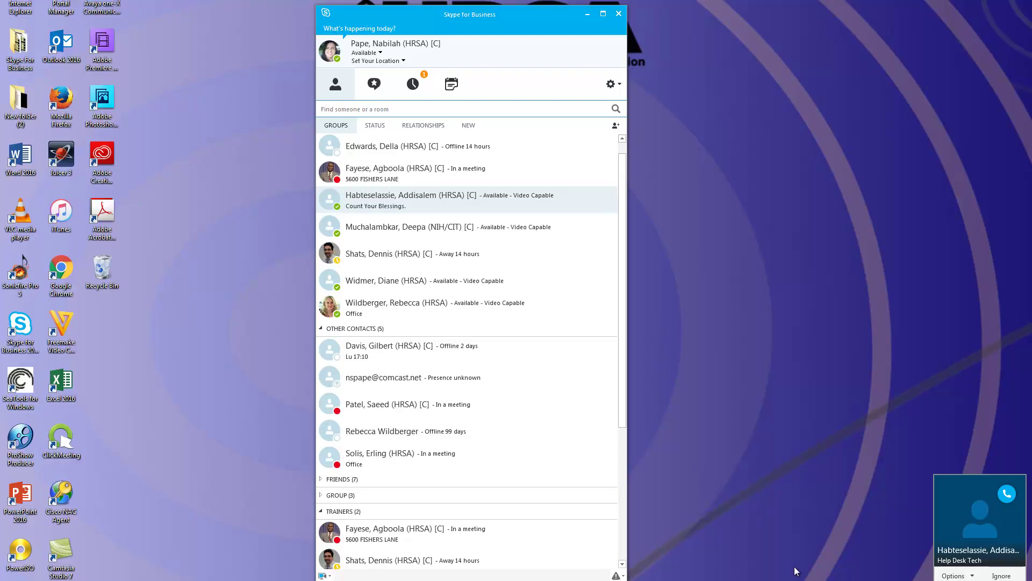
Accept the help desk tech's incoming call, then hang up.
left_click(965, 518)
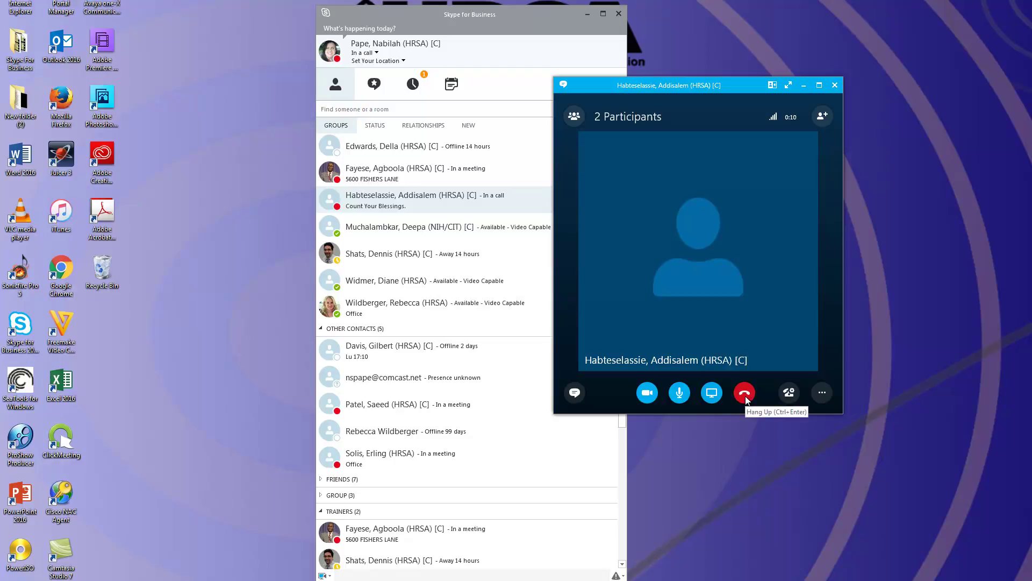
left_click(745, 397)
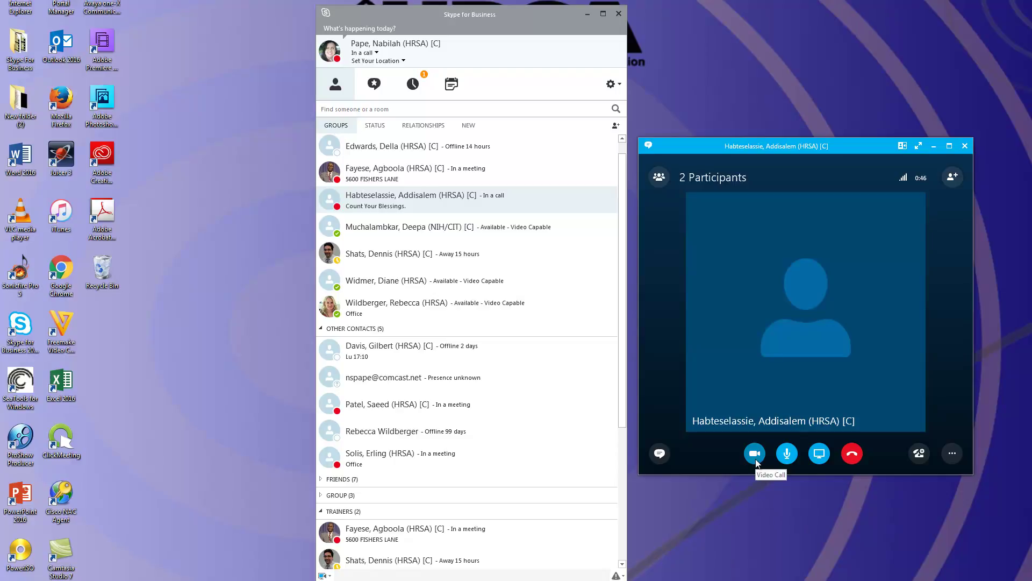
Mute the microphone in the help desk call, then unmute it.
left_click(789, 461)
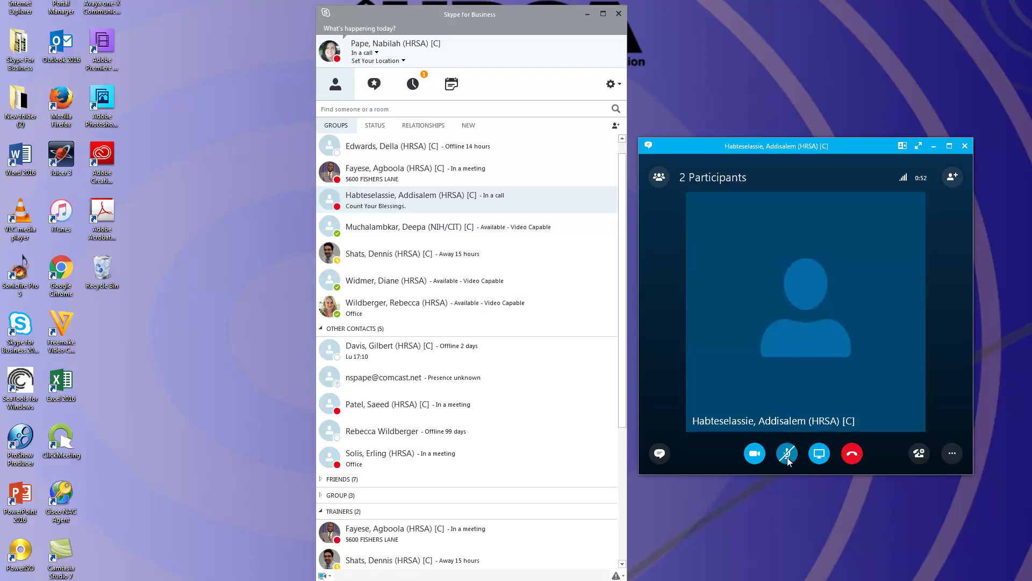
left_click(788, 458)
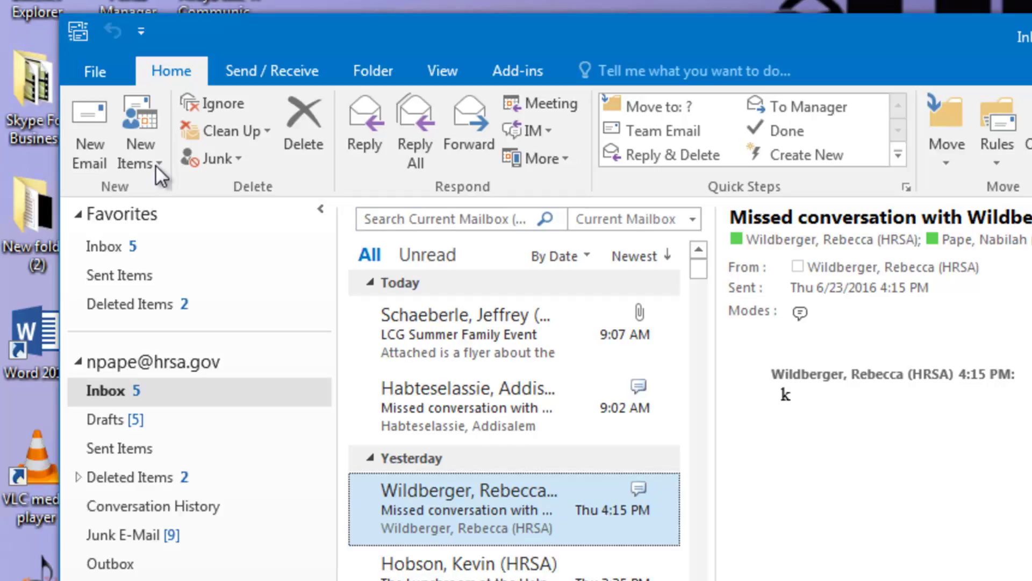
Create a new Skype Meeting invitation to the invitee with subject 'Skype Testing'.
left_click(156, 164)
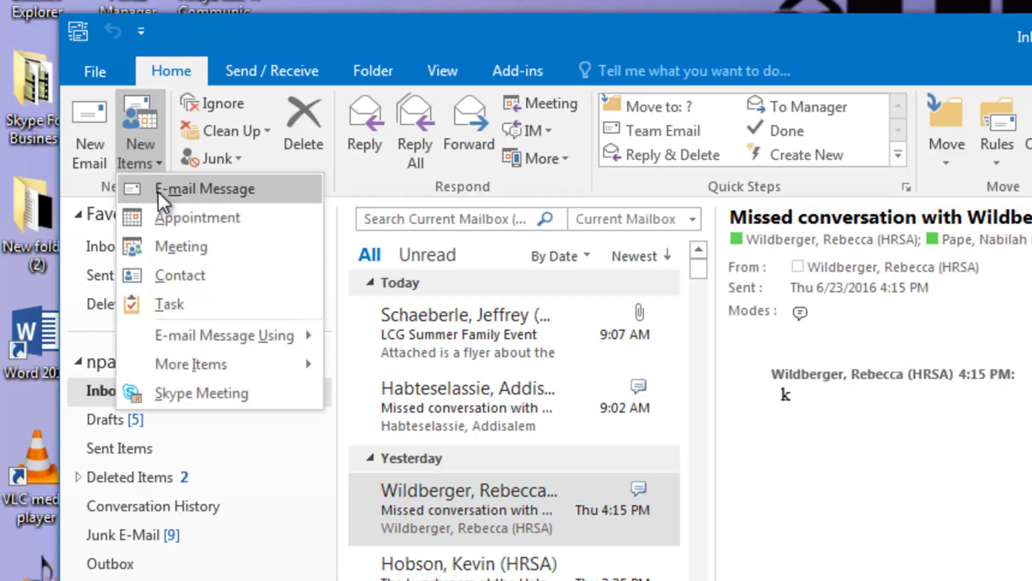
left_click(198, 392)
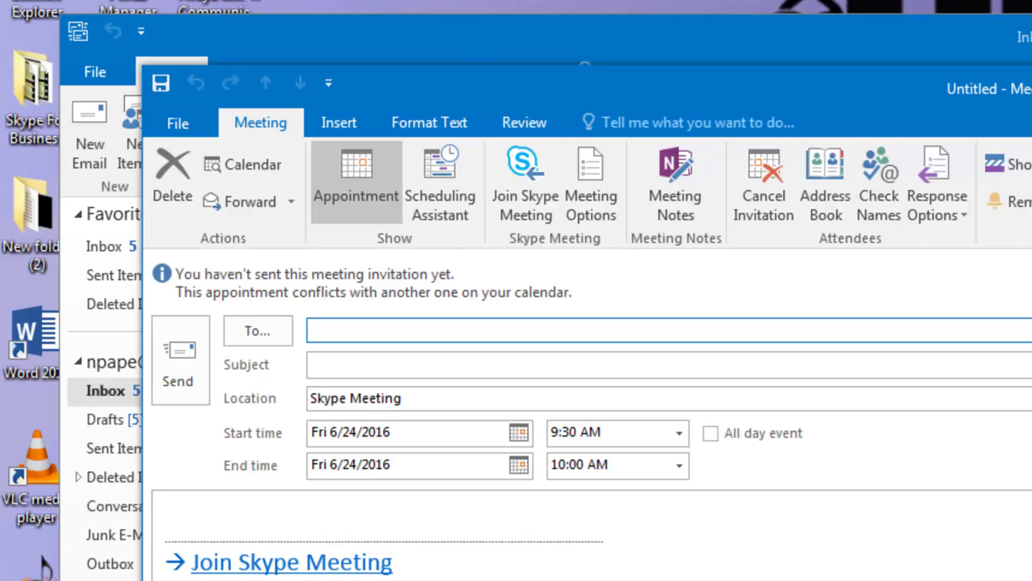
type("Pape")
key("Return")
left_click(494, 359)
type("Skype Testing")
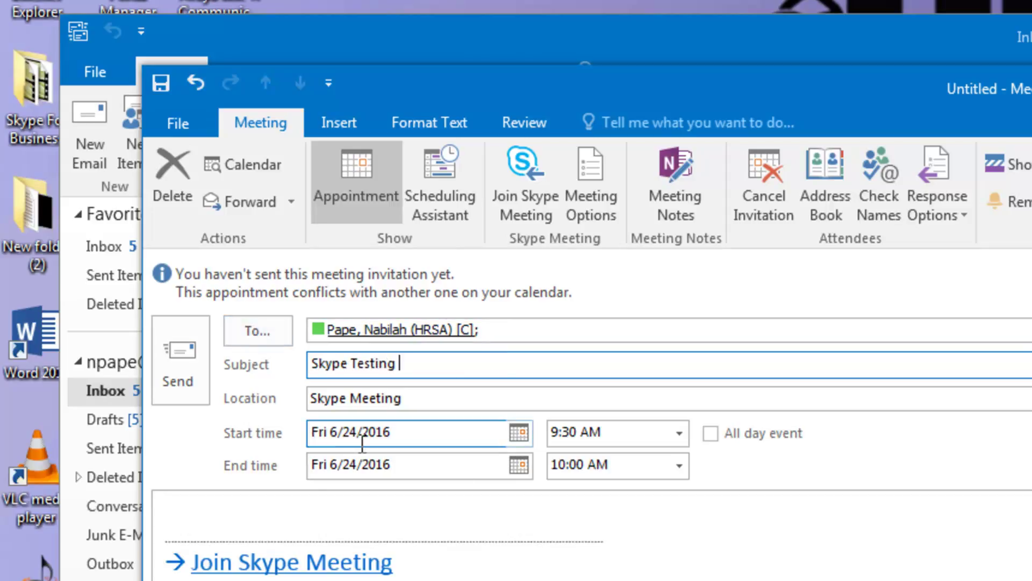
Set the meeting start time to 9:00 AM, running until 9:30 AM on 6/24/2016.
left_click(679, 424)
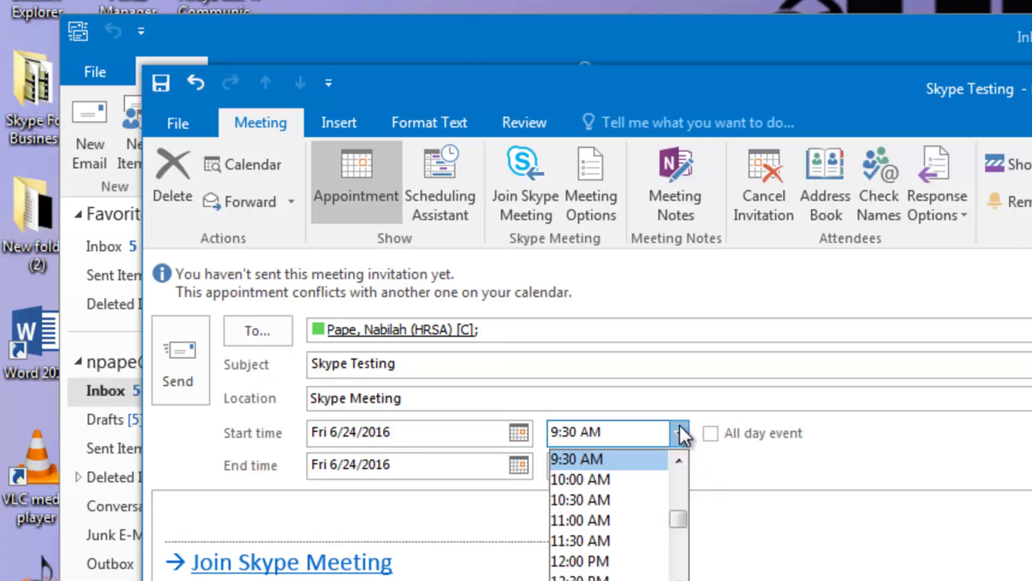
left_click(679, 457)
left_click(679, 457)
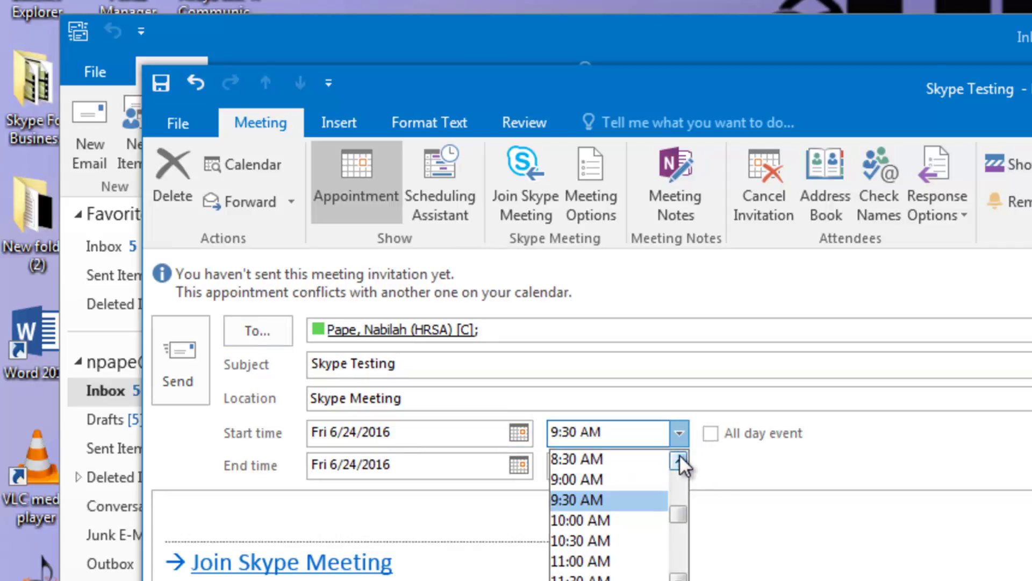
left_click(641, 479)
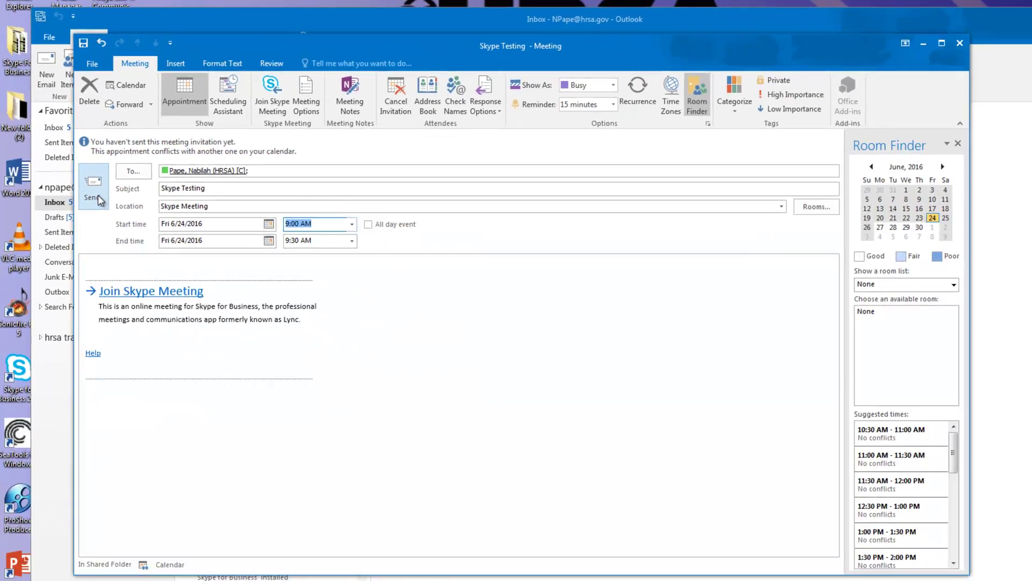
Send the 'Skype Testing' invitation and join the meeting online from its reminder.
left_click(100, 199)
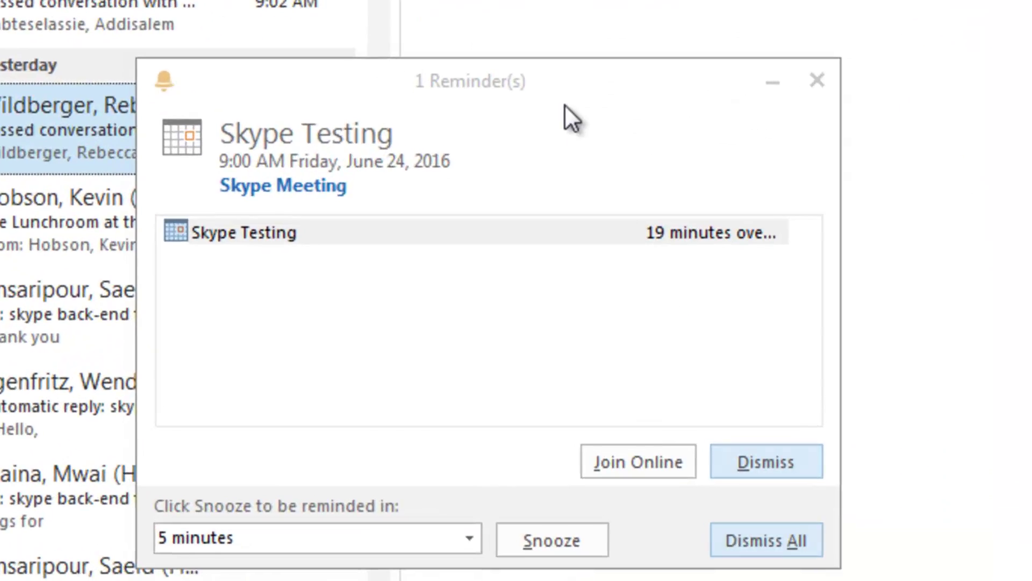
left_click(484, 203)
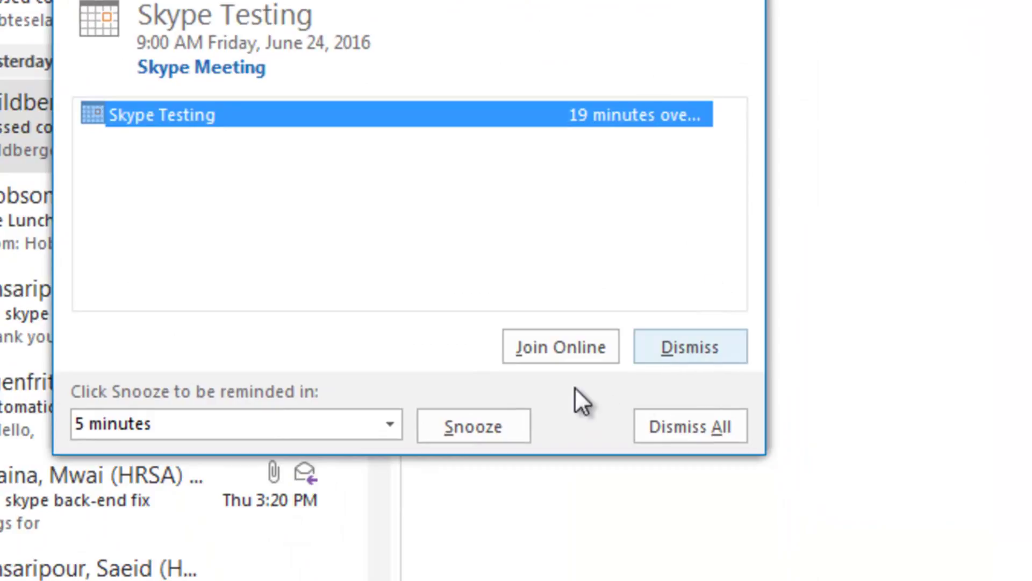
left_click(562, 345)
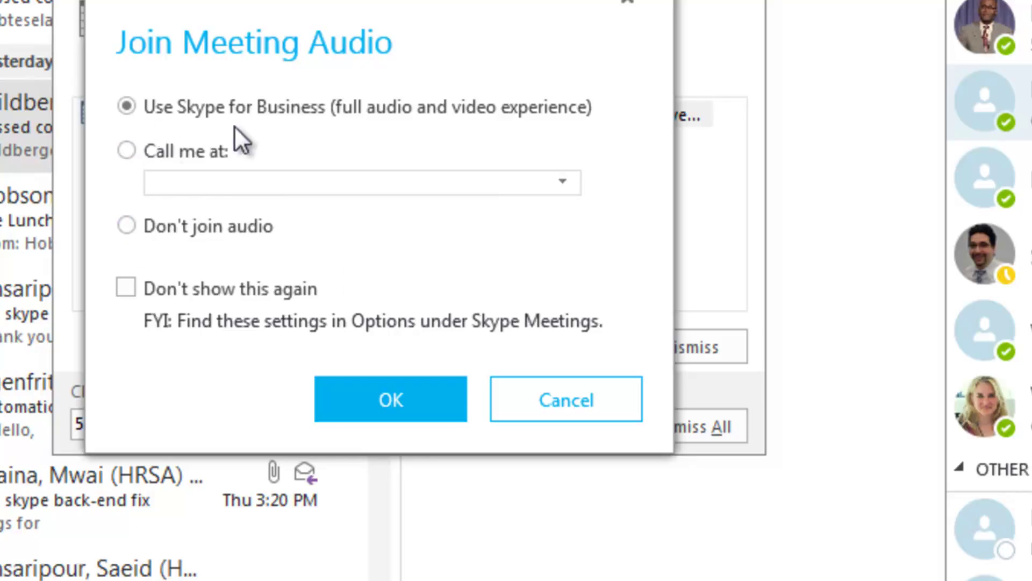
Confirm 'Use Skype for Business' as the audio option for the Skype Testing meeting.
left_click(408, 398)
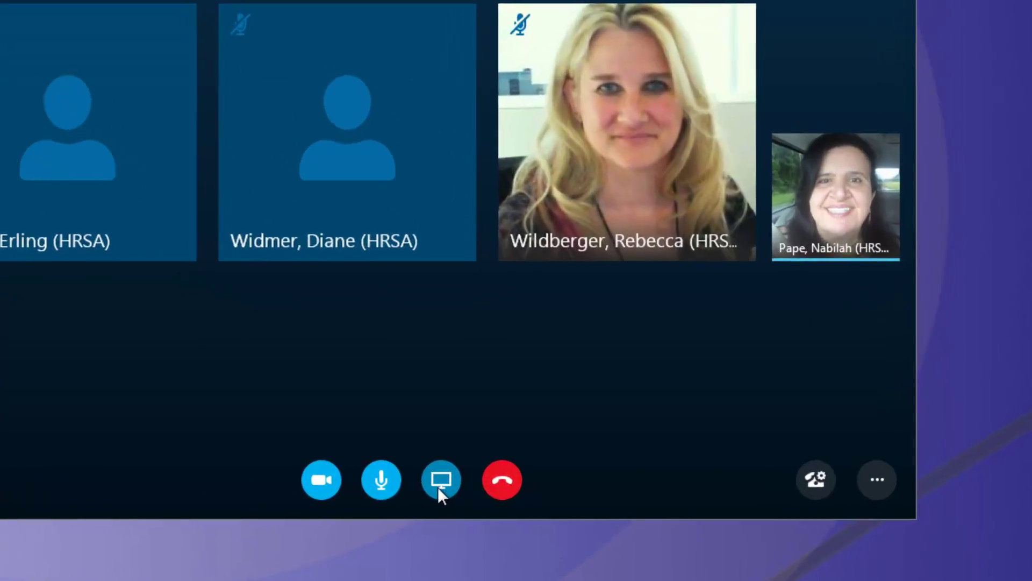
Open the Present menu from the monitor button at the bottom of the meeting window.
left_click(460, 485)
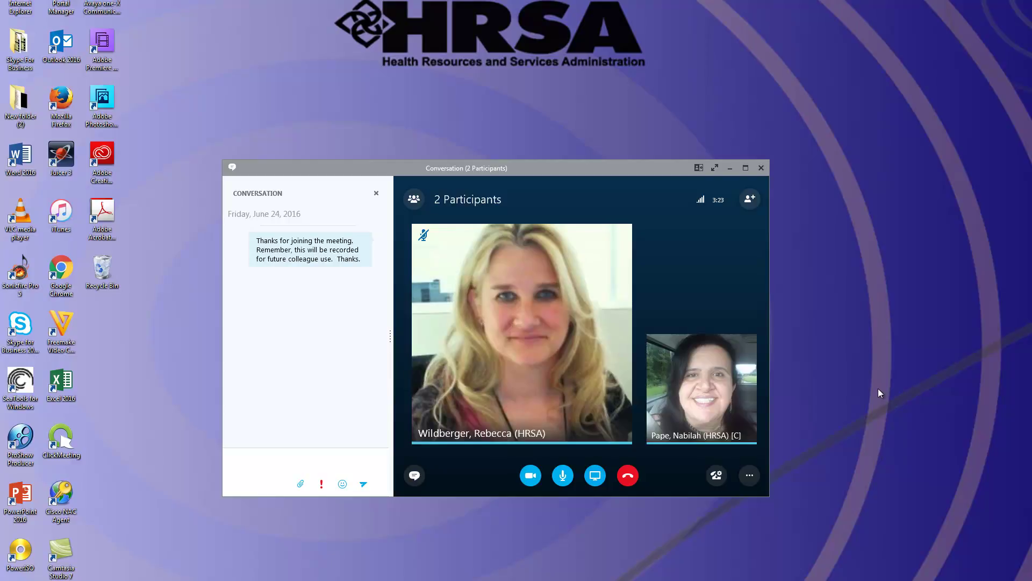
Start recording the meeting from More options, then open Manage Recordings to see it Processing.
left_click(750, 475)
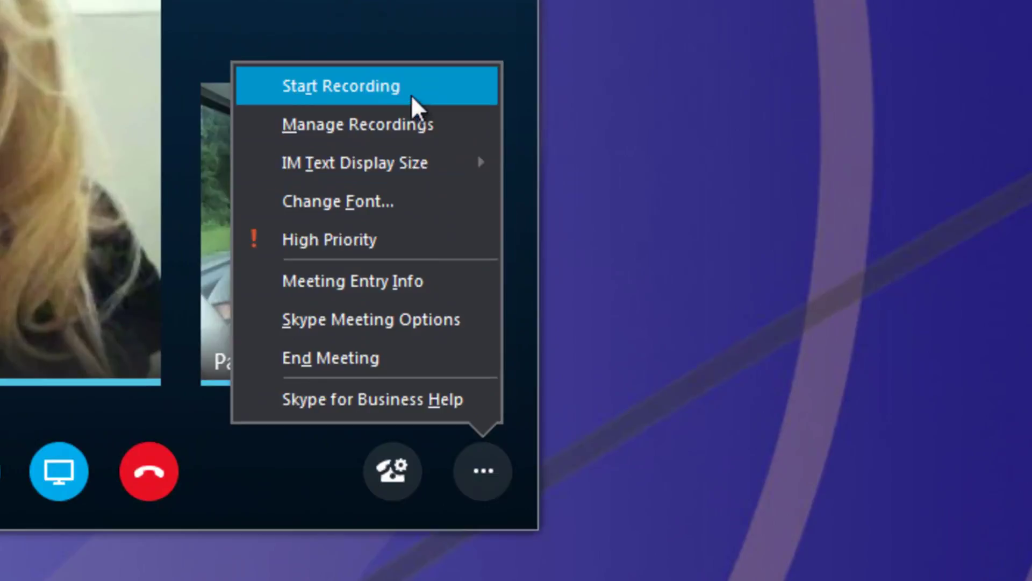
left_click(411, 94)
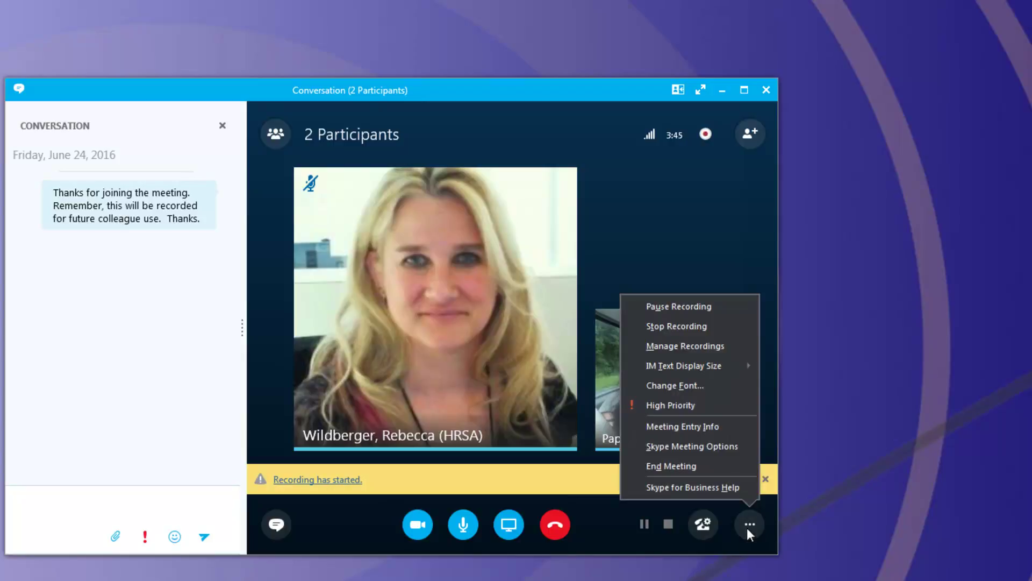
left_click(675, 349)
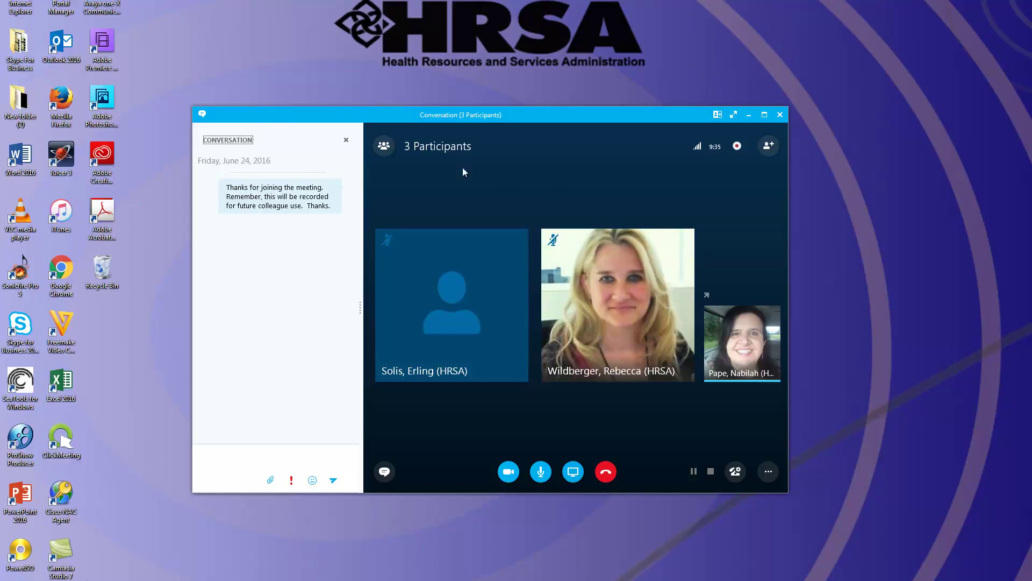
Show the meeting's participant list and its Participant Actions menu.
left_click(390, 151)
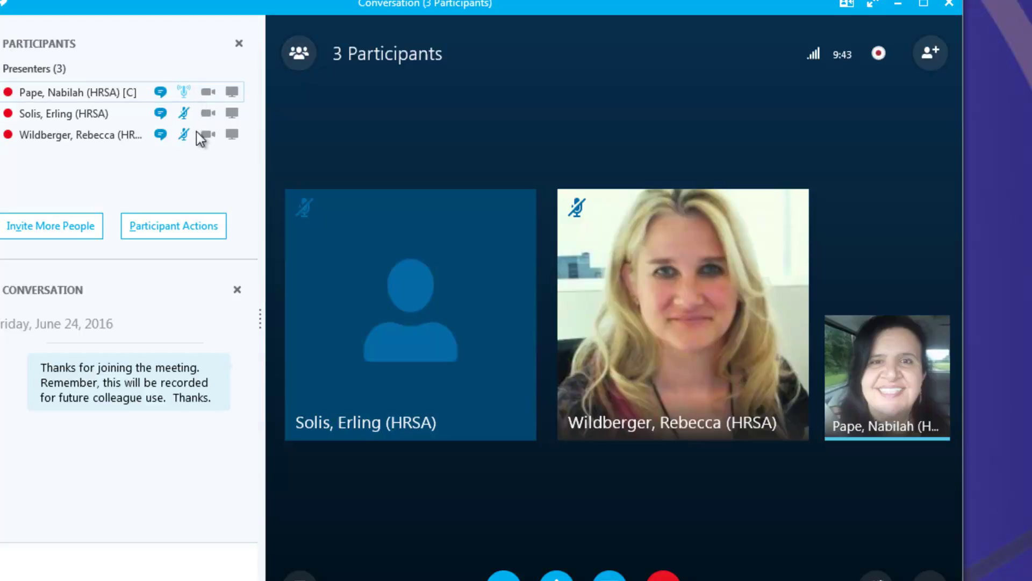
left_click(183, 227)
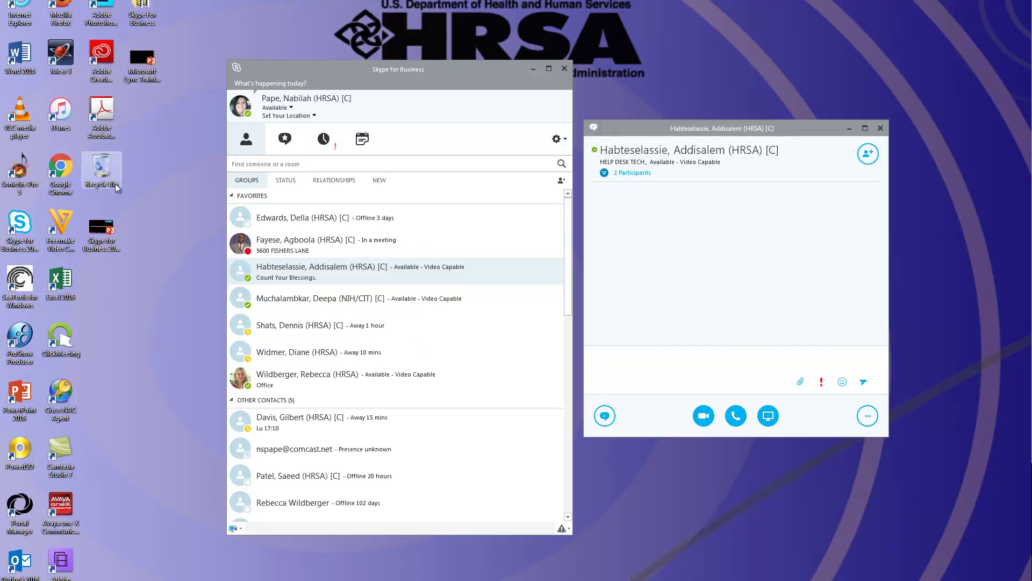
Drag the PowerPoint file from the desktop into the help desk contact's IM window.
mouse_move(107, 230)
left_mouse_down()
mouse_move(640, 358)
mouse_move(671, 355)
left_mouse_up()
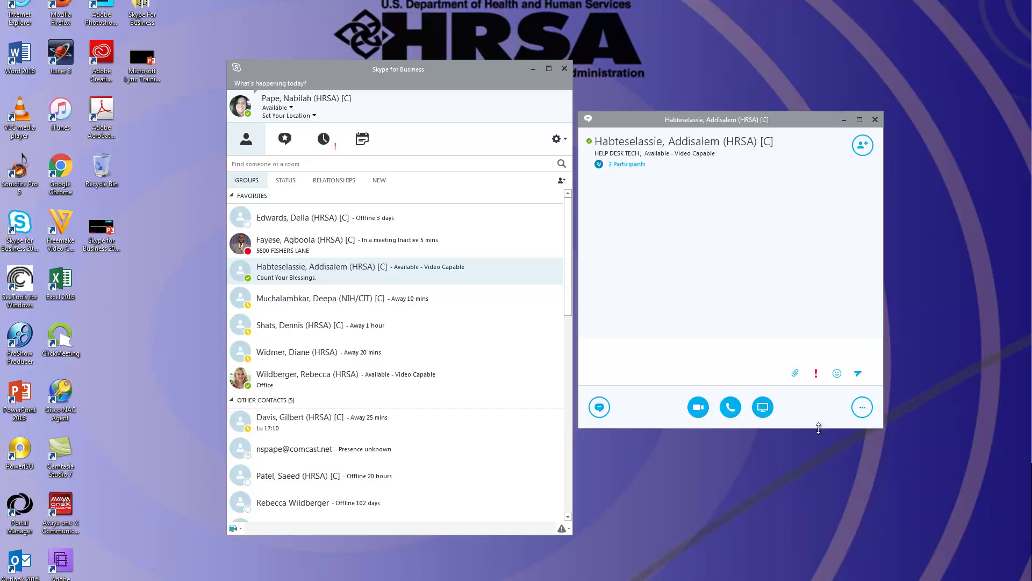
Present a blank whiteboard in the help desk conversation and reposition the conversation window.
left_click(764, 412)
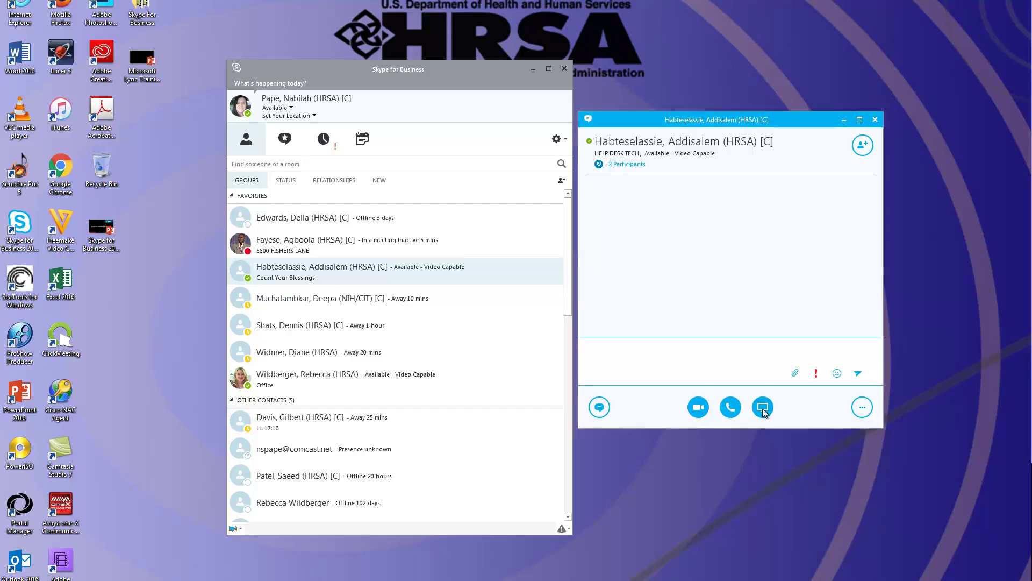
left_click(748, 371)
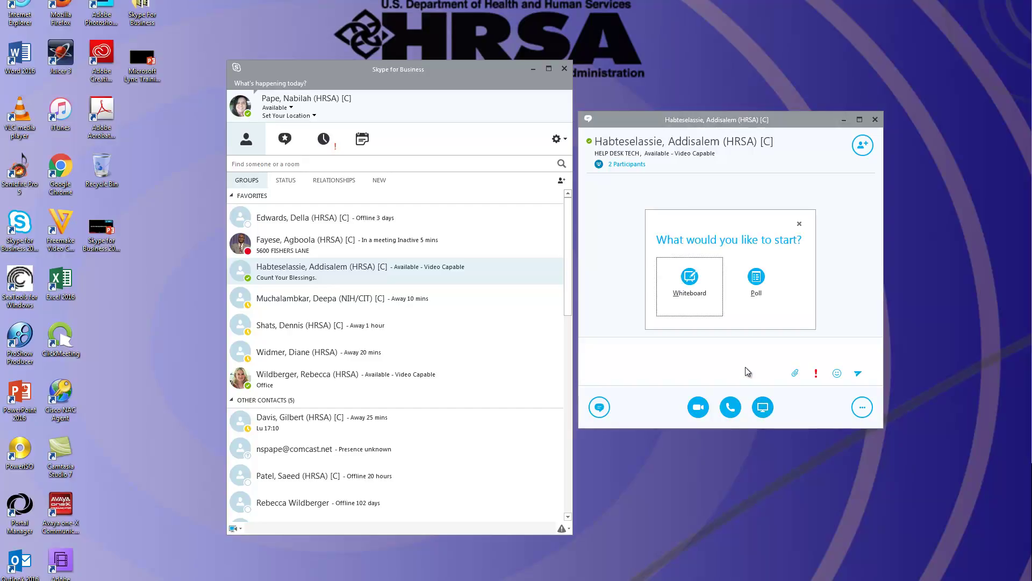
left_click(690, 283)
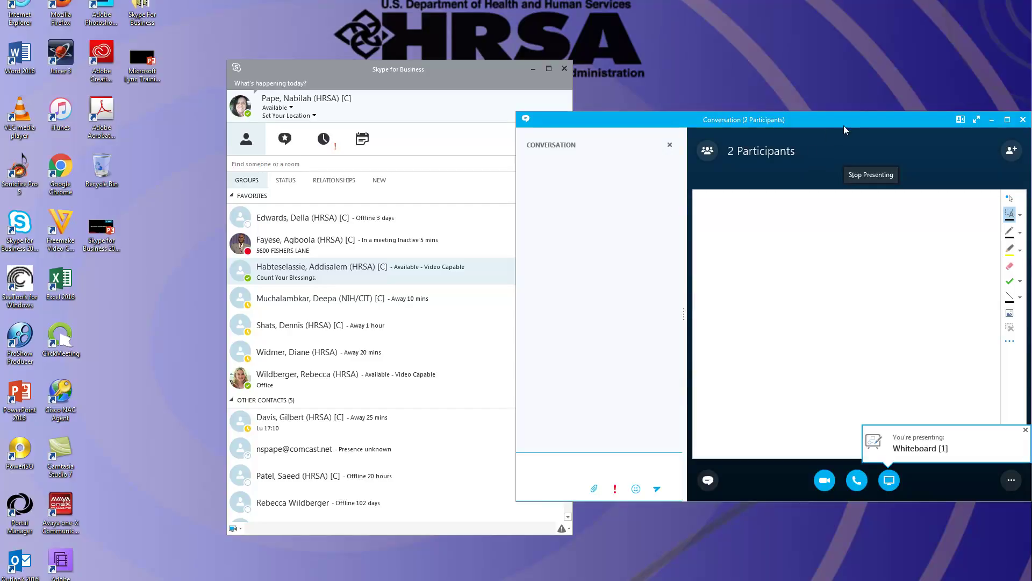
left_click_drag(876, 124, 846, 128)
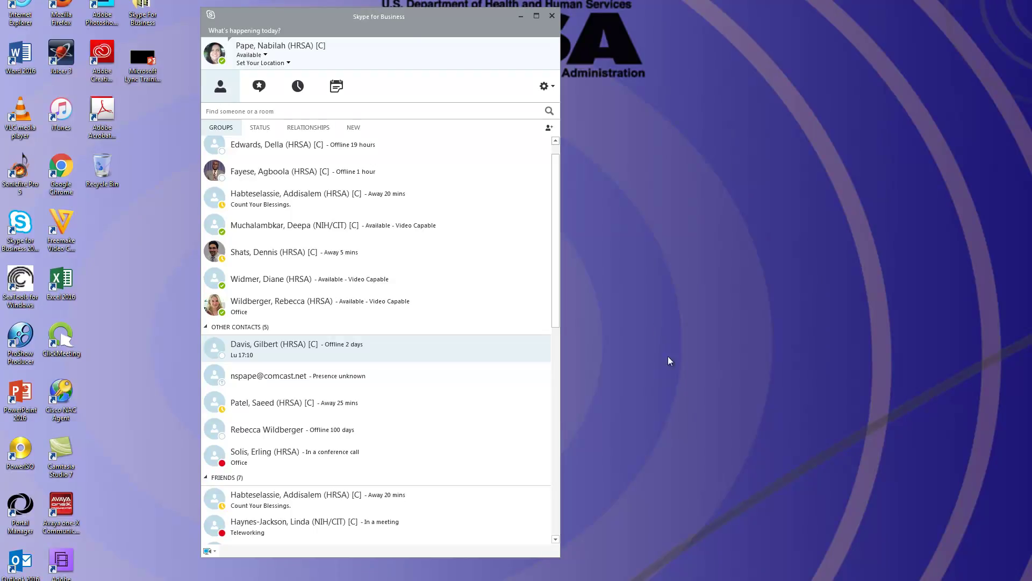
Choose Microsoft LifeCam HD-3000 as the Video Device camera in Options and save.
left_click(543, 89)
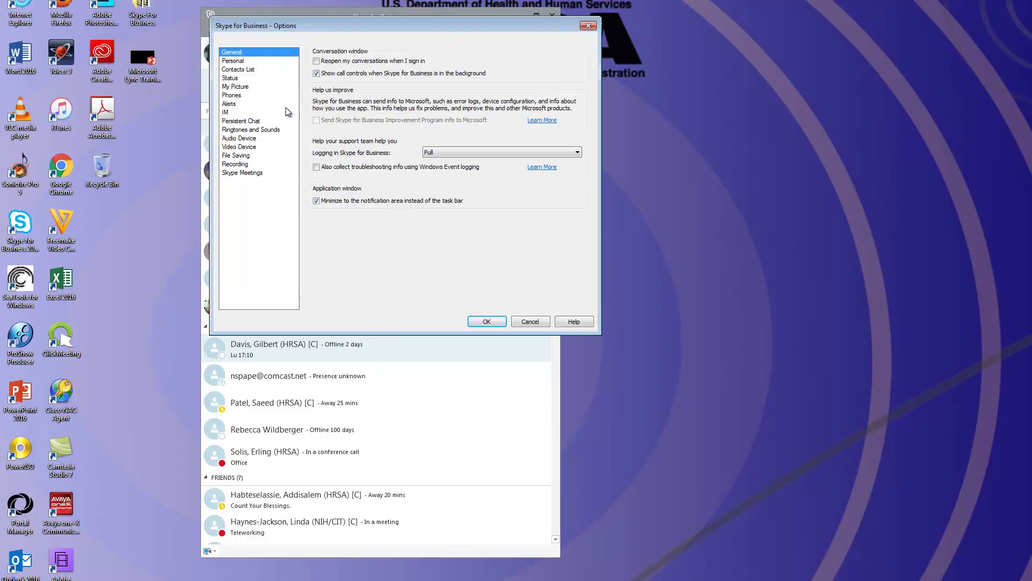
left_click(239, 148)
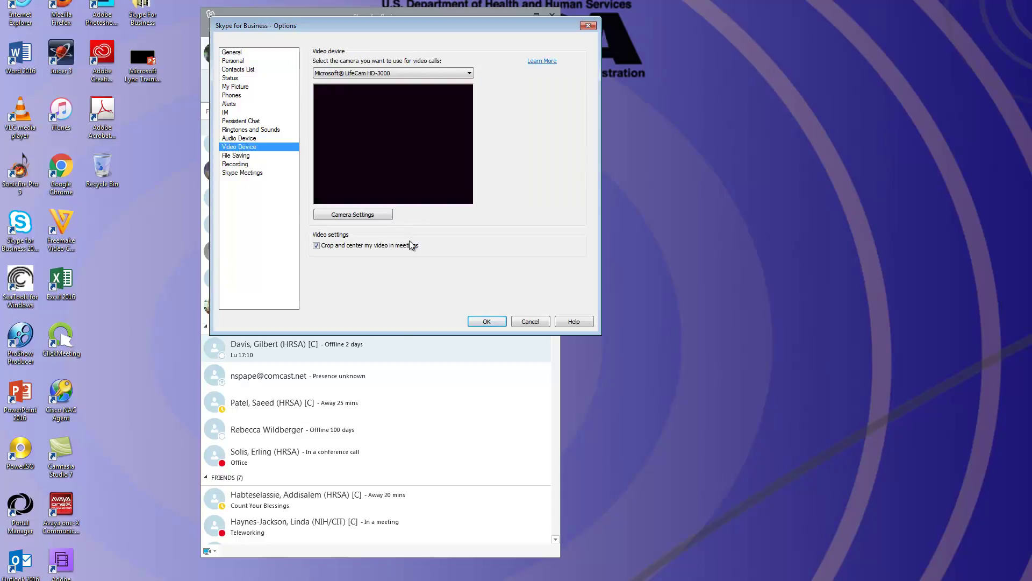
left_click(470, 73)
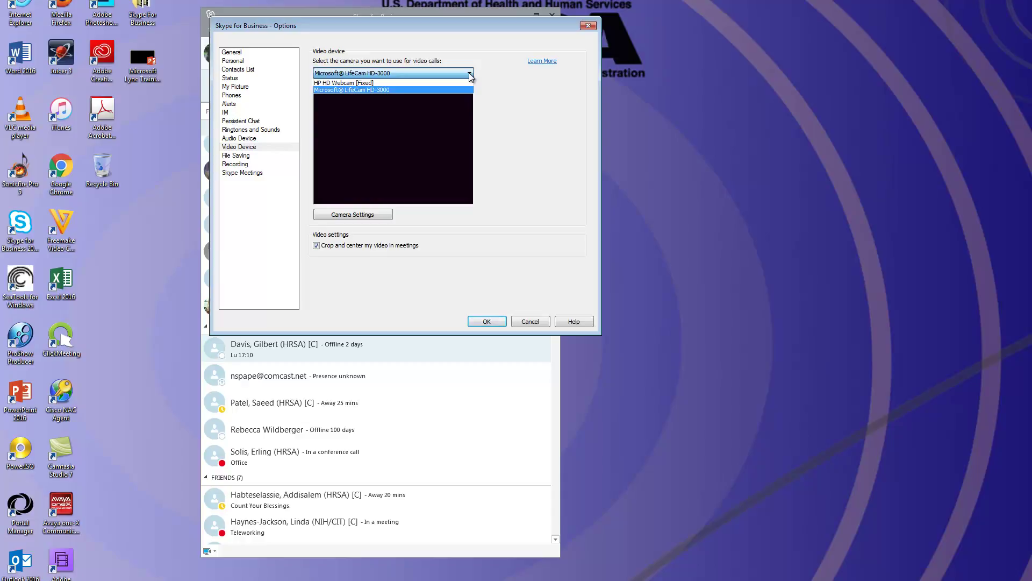
left_click(469, 75)
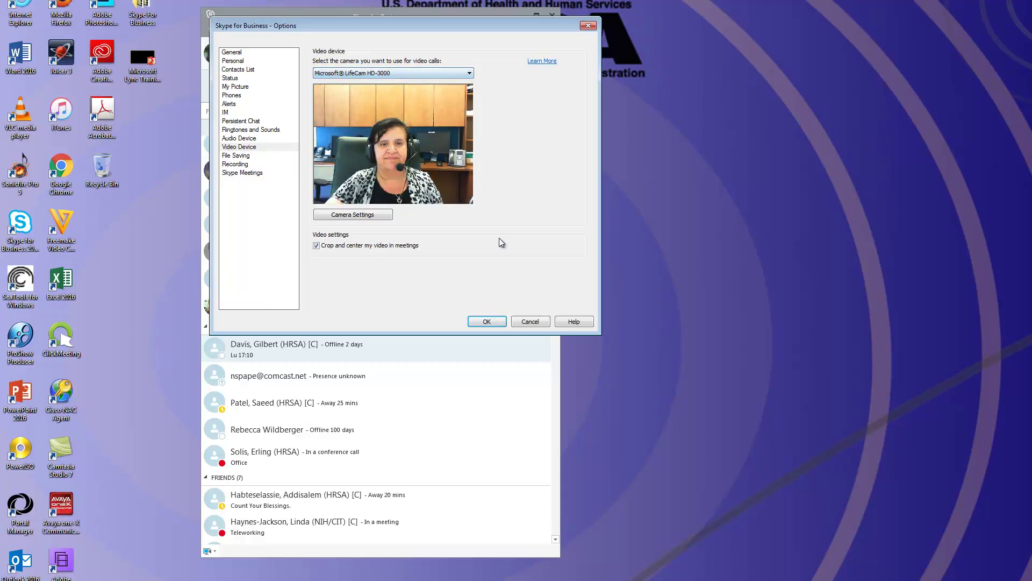
left_click(490, 326)
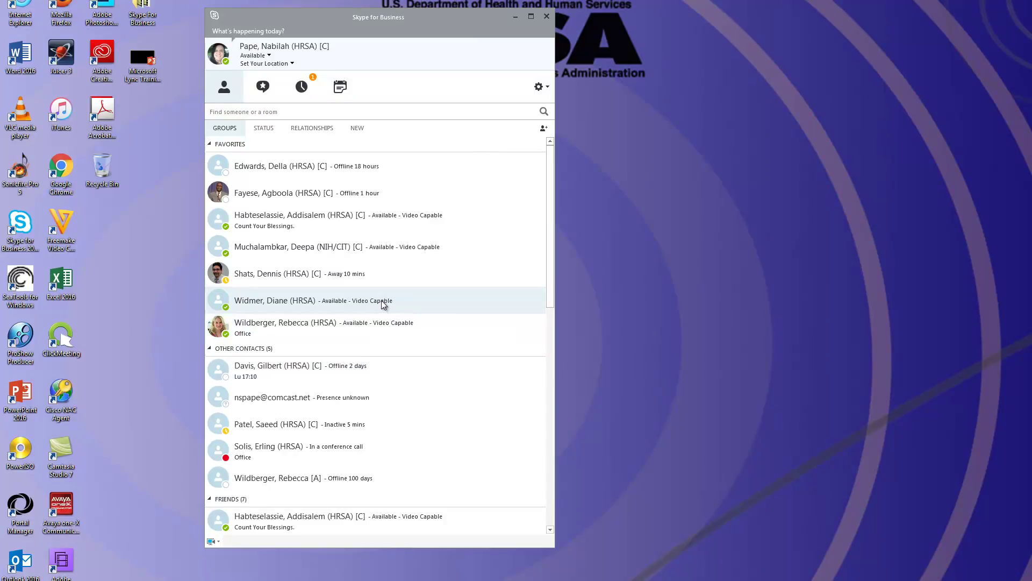
Start a video call from a favorite contact's right-click menu, then end it with the red hang-up button.
right_click(384, 305)
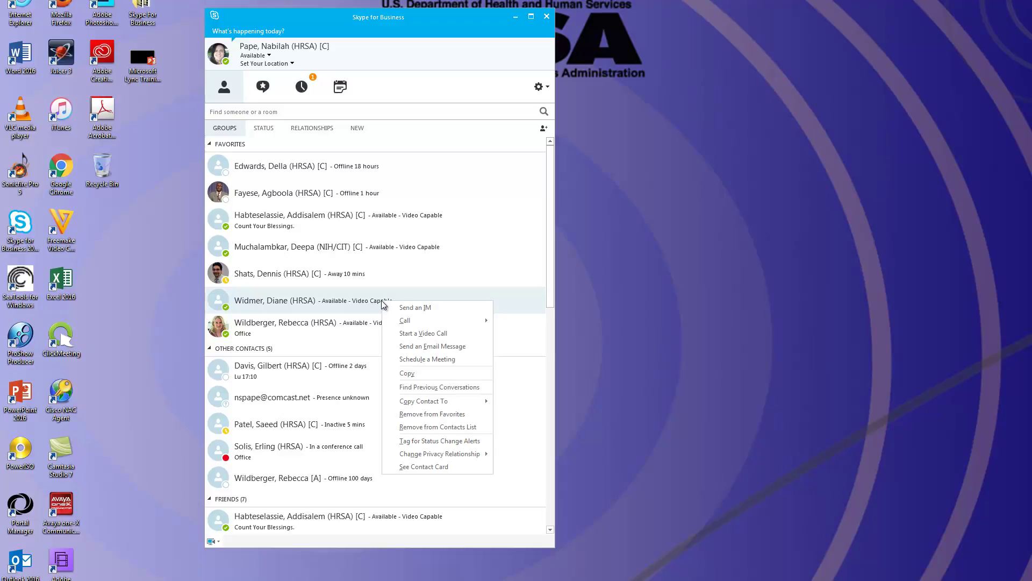
left_click(440, 335)
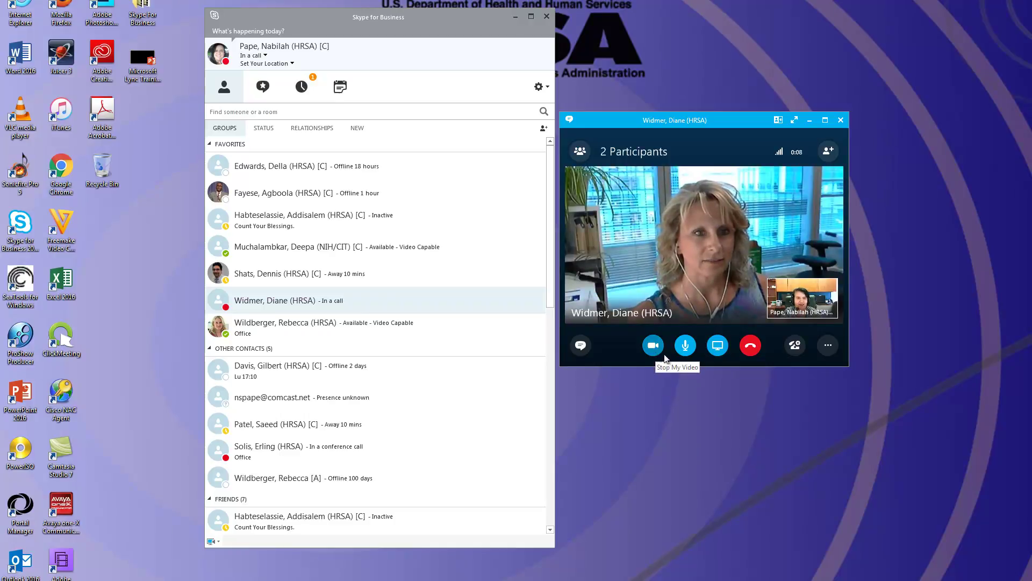
left_click(753, 349)
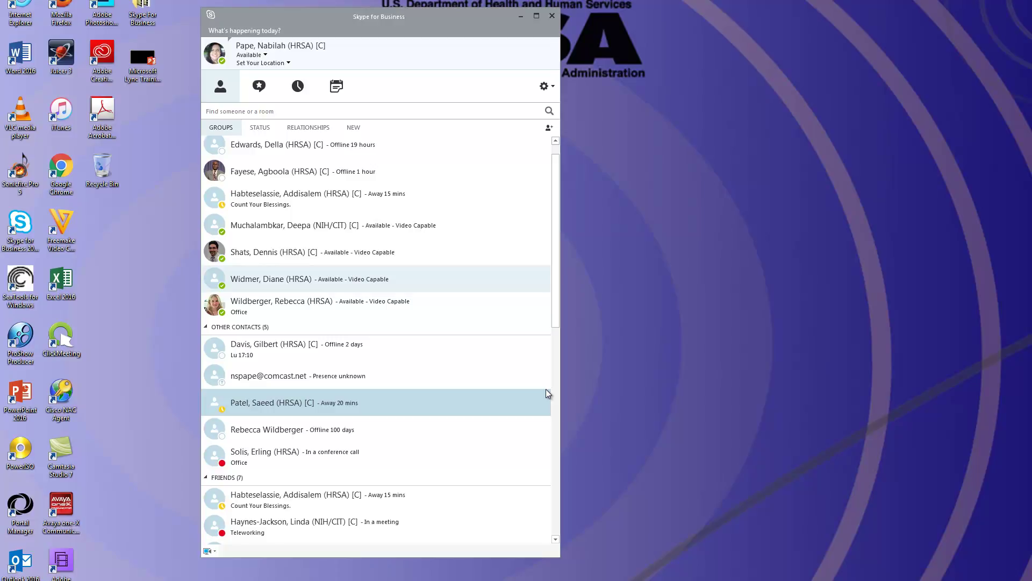
Bring the contacts window forward and open a video-capable favorite contact's context menu.
left_click(381, 314)
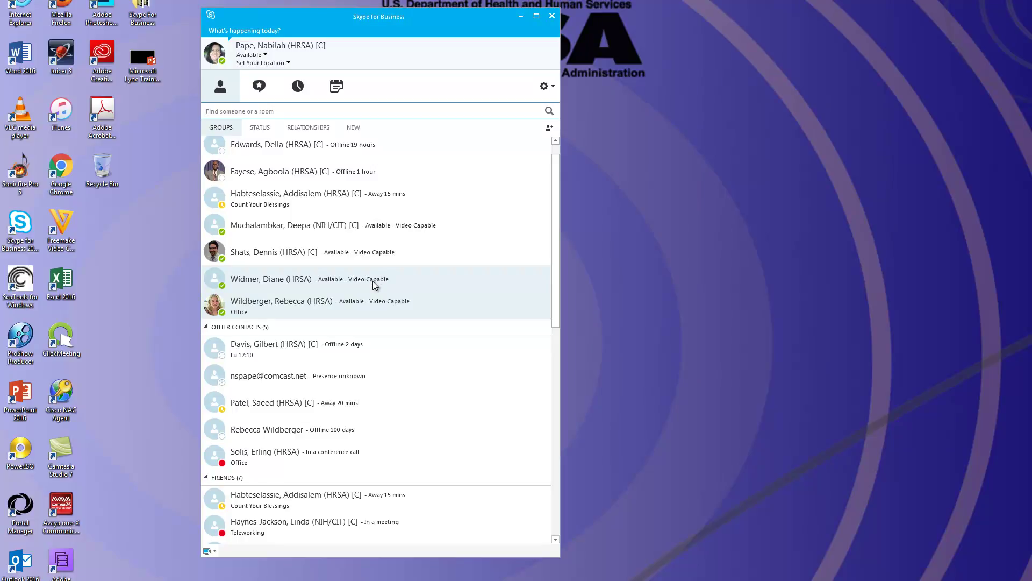
right_click(375, 285)
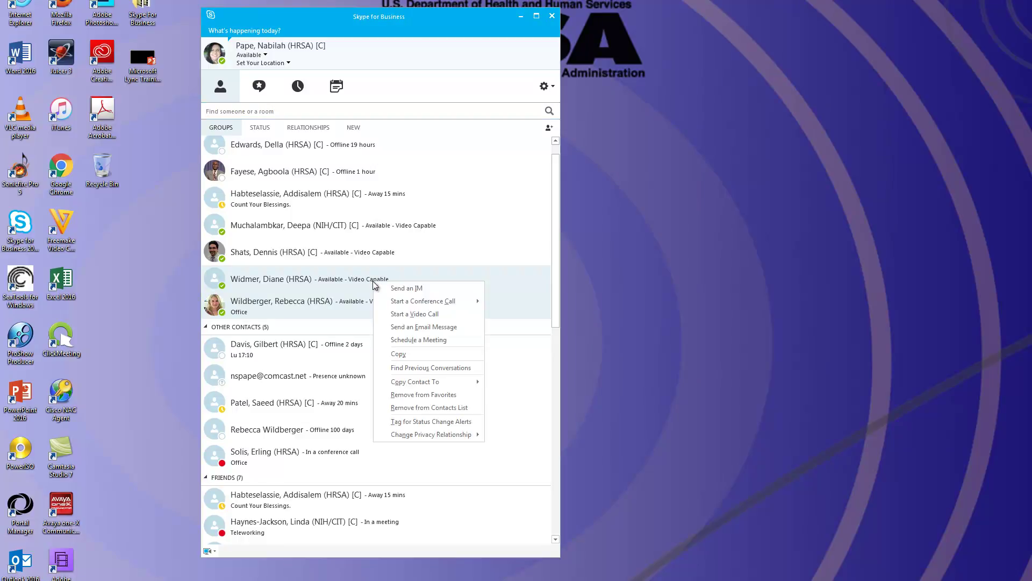